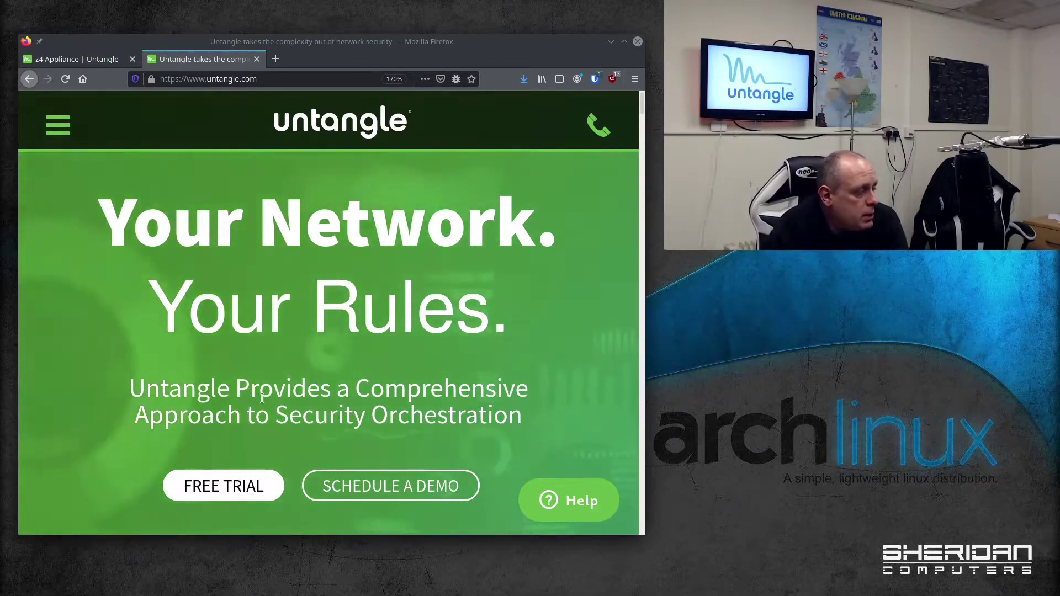
Browse down the untangle.com homepage, then return to the z4 Appliance product page.
scroll(402, 488, "down", 2)
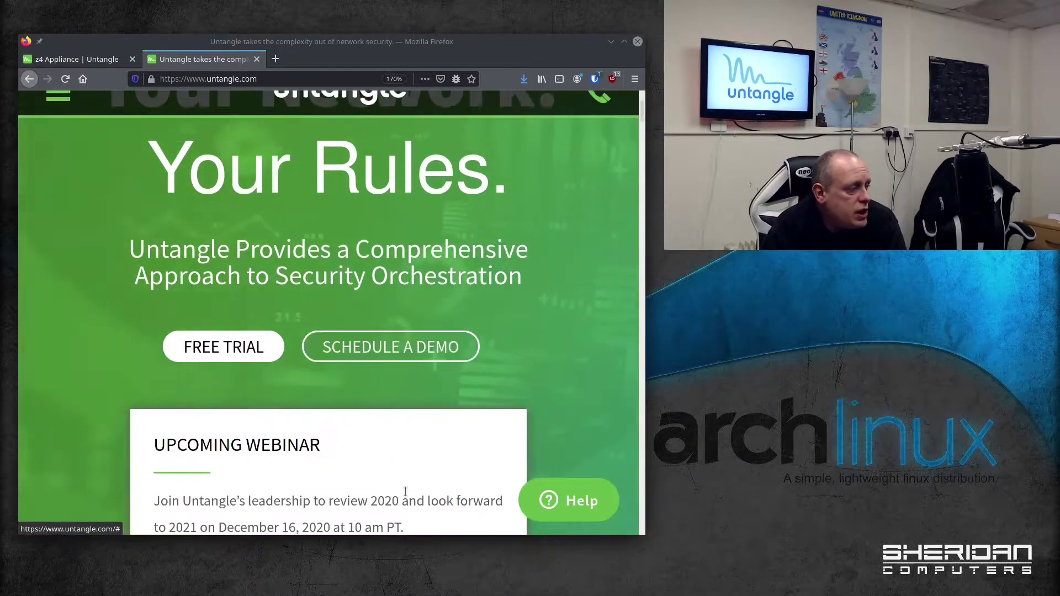
scroll(402, 488, "down", 5)
scroll(401, 488, "down", 10)
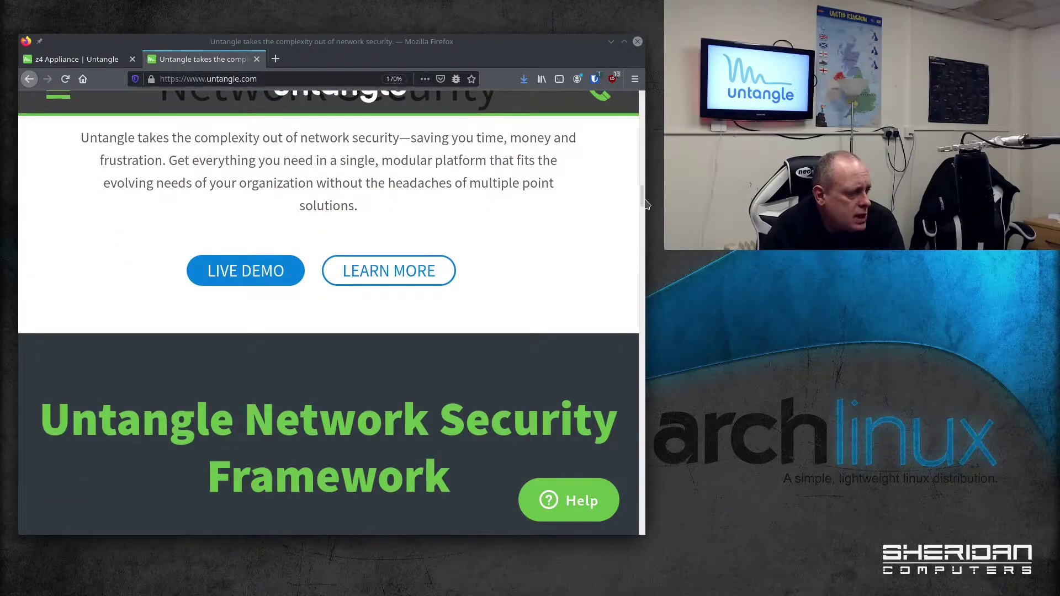
left_click_drag(642, 200, 602, 108)
left_click(96, 61)
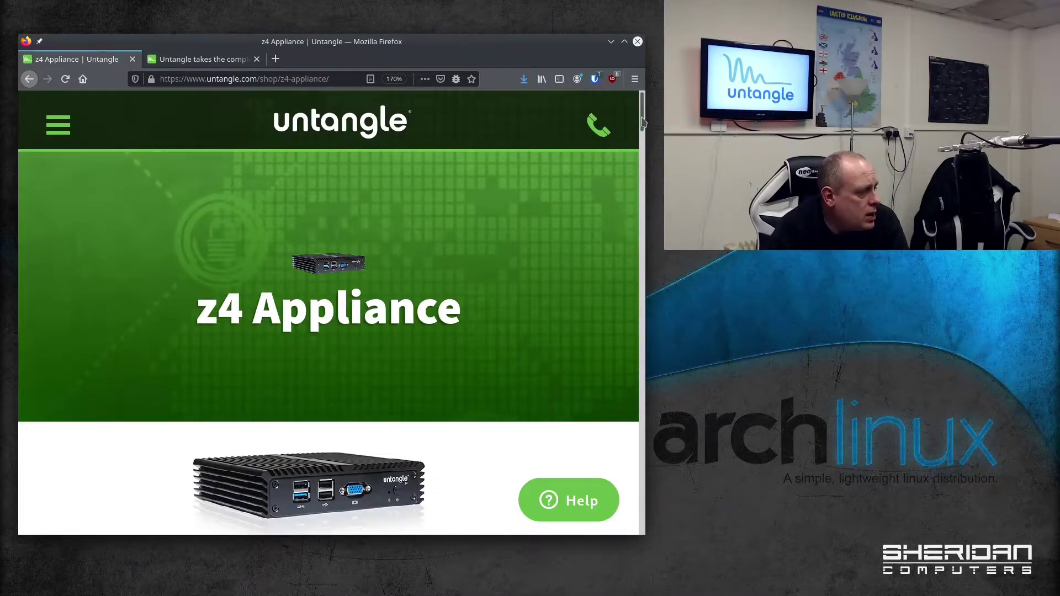
Read through the z4 appliance's product description.
scroll(642, 124, "down", 2)
left_click_drag(650, 127, 657, 159)
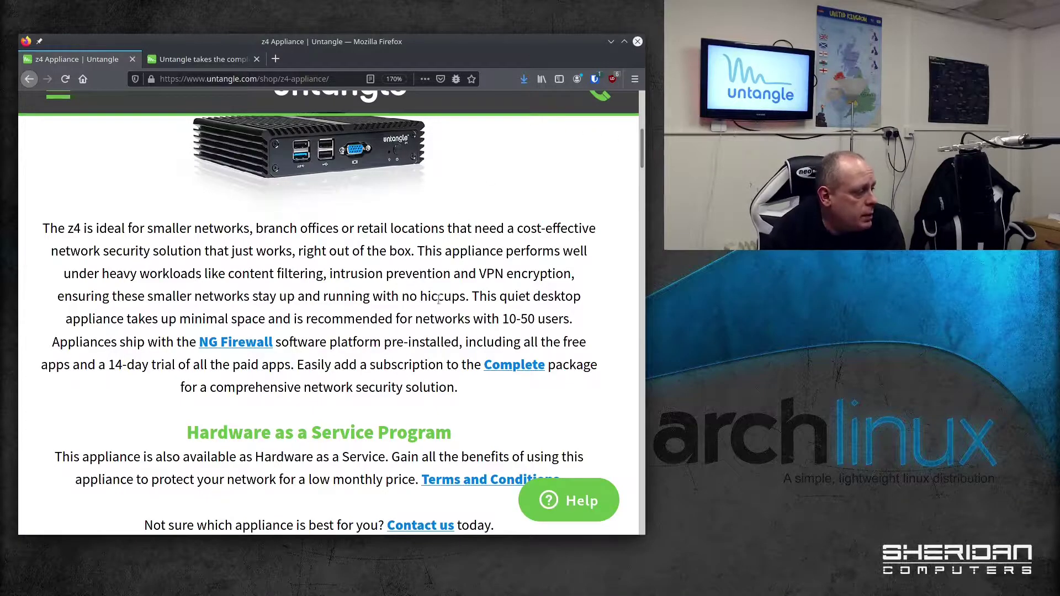
scroll(439, 299, "down", 3)
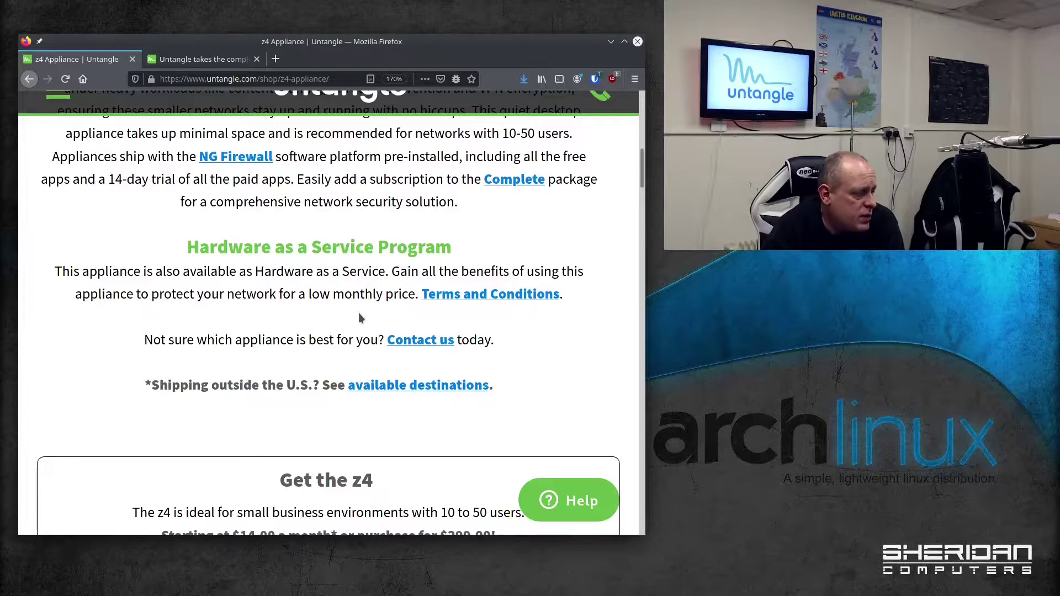
scroll(360, 318, "down", 4)
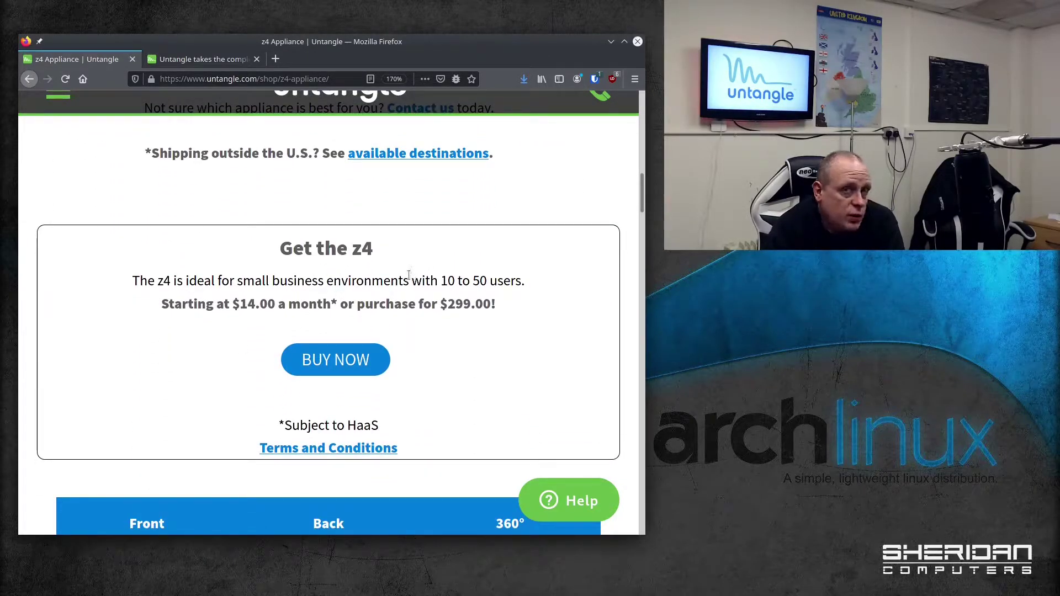
scroll(423, 280, "down", 4)
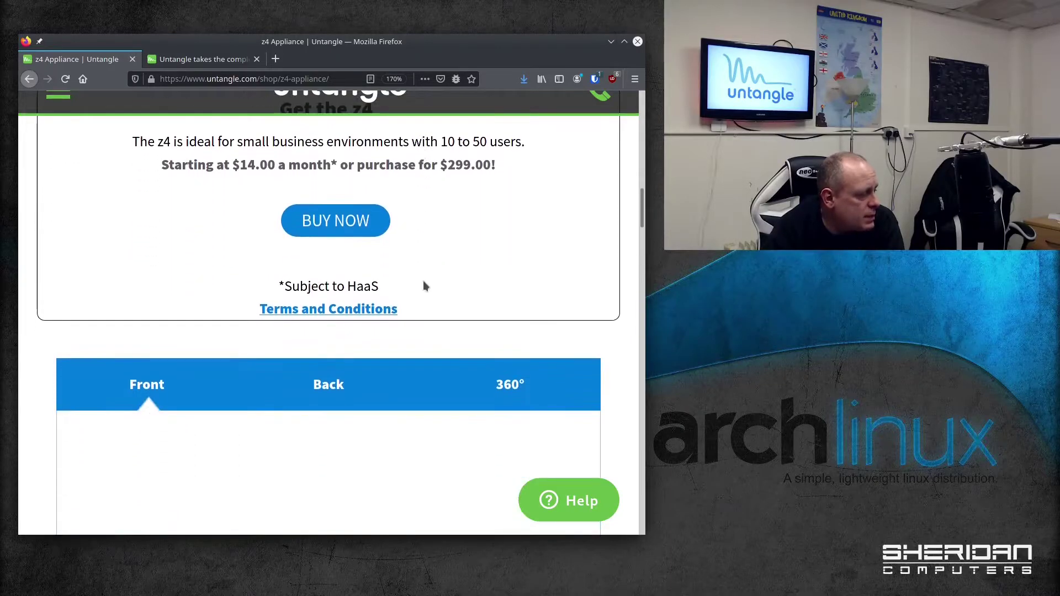
scroll(424, 286, "down", 3)
scroll(423, 286, "up", 2)
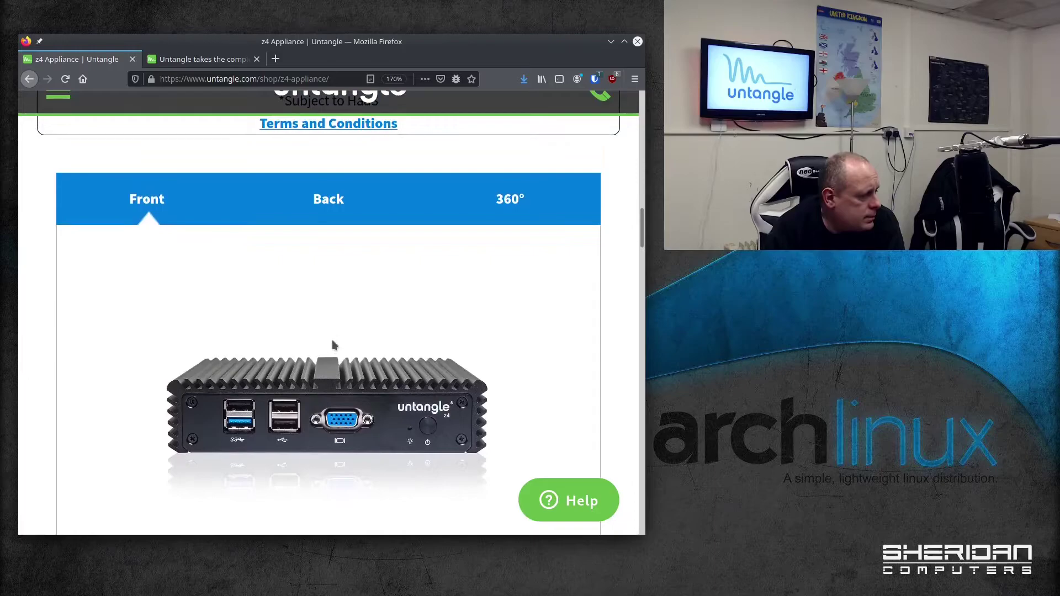
View the z4's back ports, then rotate it in the 360° view.
left_click(333, 200)
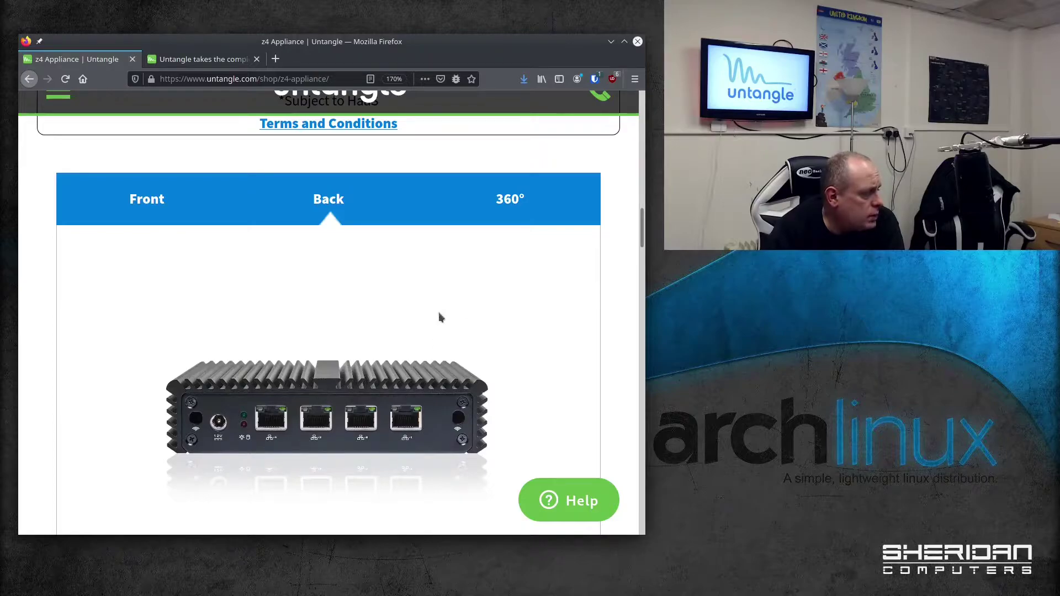
left_click(504, 202)
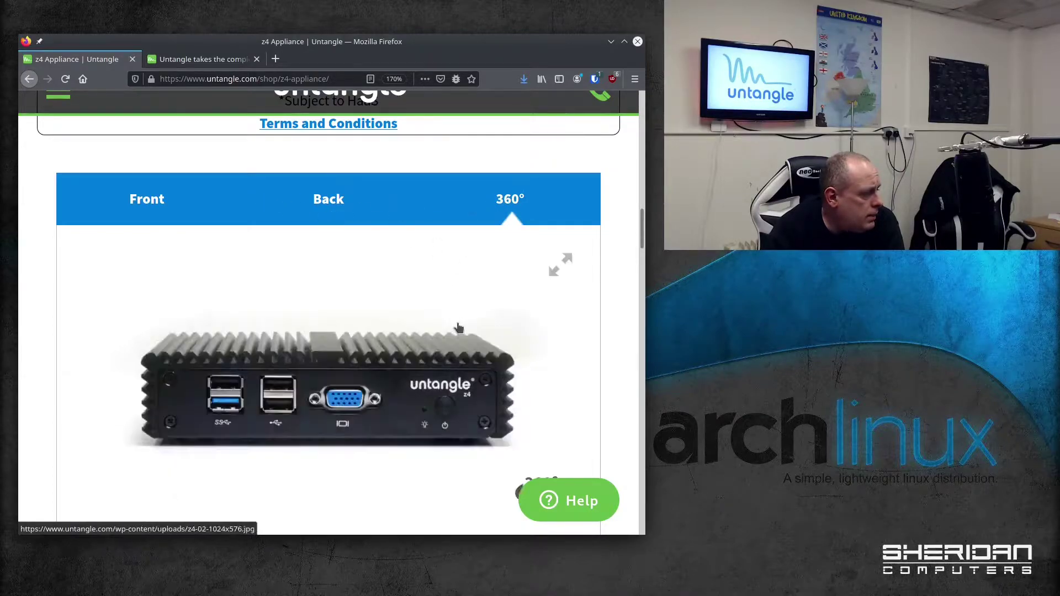
left_click_drag(368, 323, 459, 315)
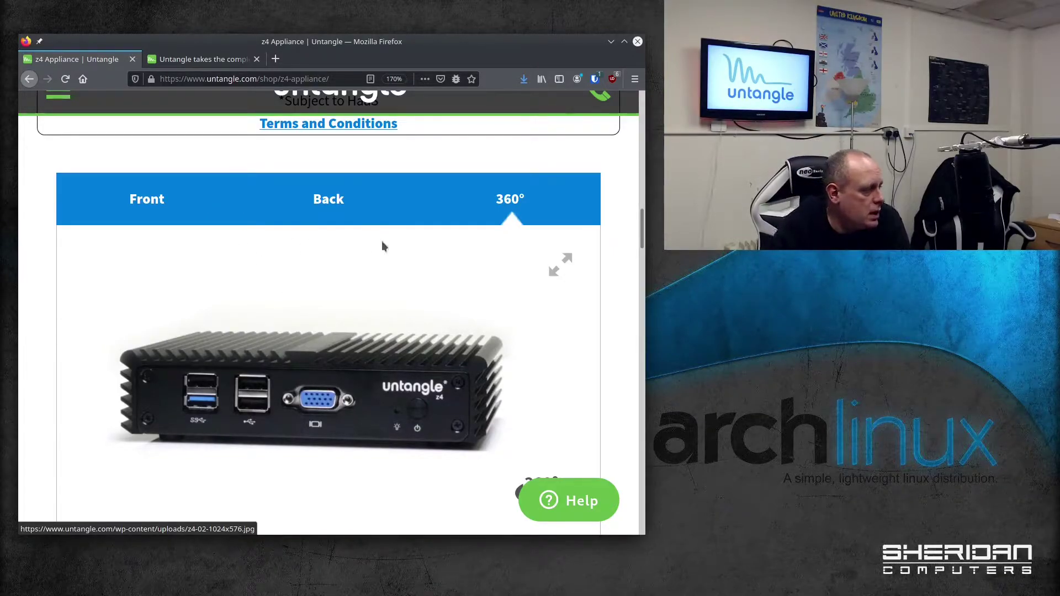
scroll(409, 238, "down", 2)
left_click_drag(409, 238, 571, 272)
Review the z4 Tech Specs, including 950 Mbps firewall and 500 Mbps NGFW throughput.
scroll(596, 274, "up", 2)
scroll(626, 273, "down", 8)
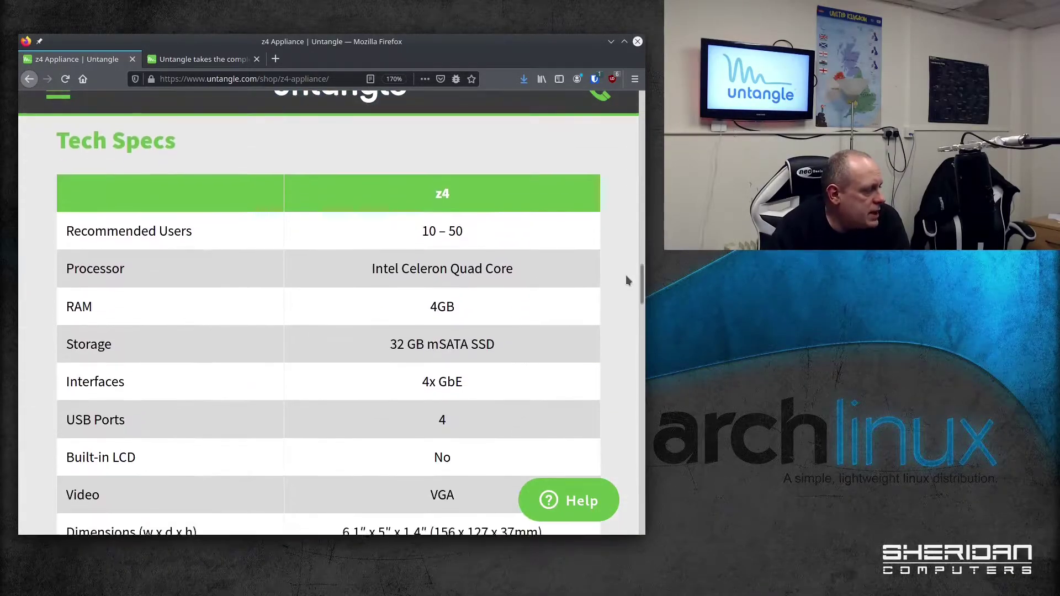
scroll(625, 275, "down", 2)
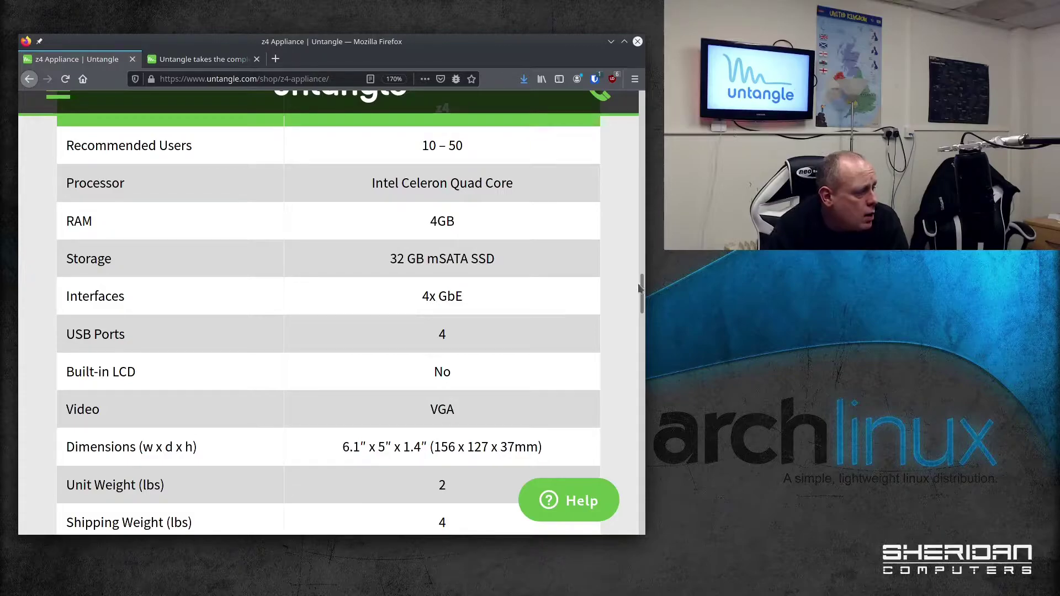
scroll(642, 291, "down", 3)
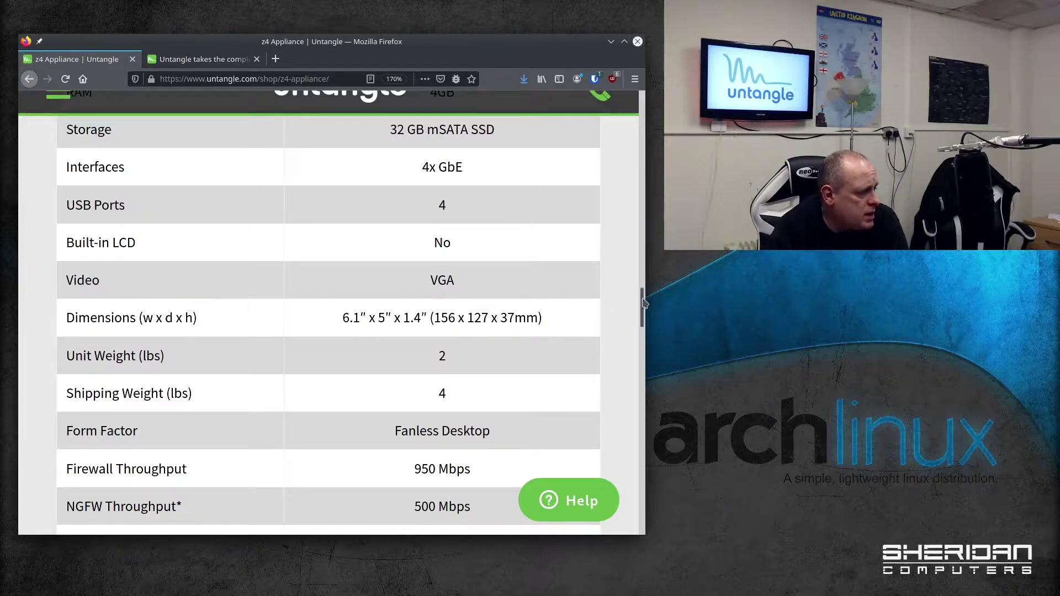
scroll(643, 312, "down", 2)
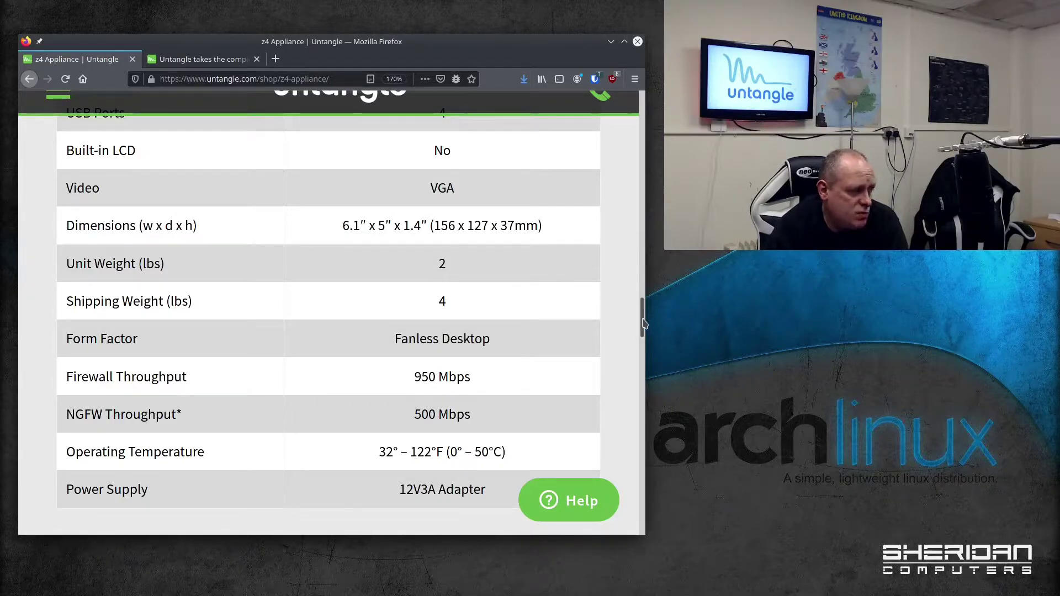
left_click_drag(643, 322, 644, 325)
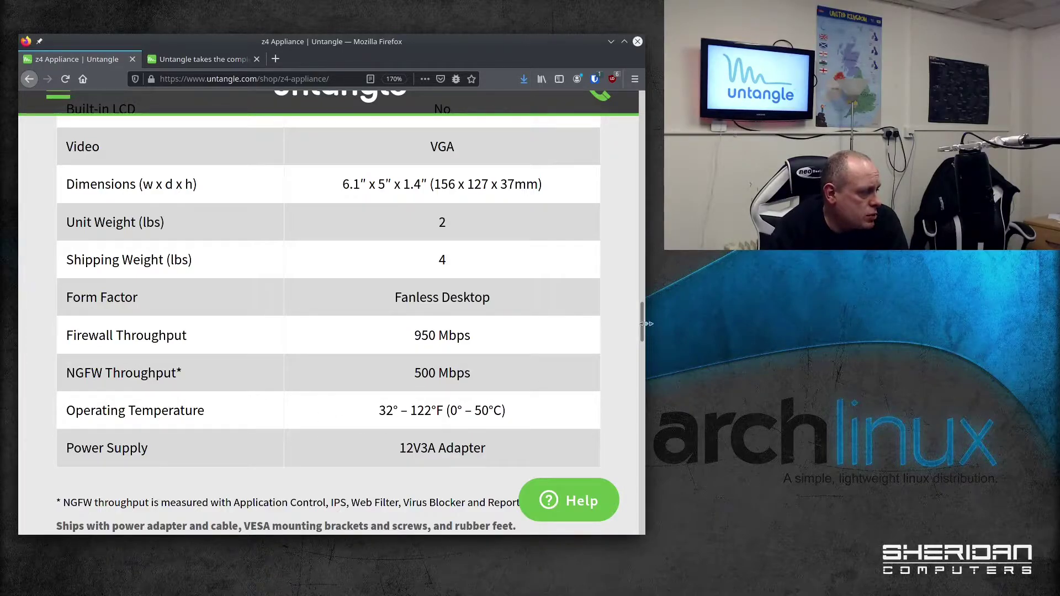
scroll(646, 329, "down", 1)
left_click_drag(645, 330, 643, 348)
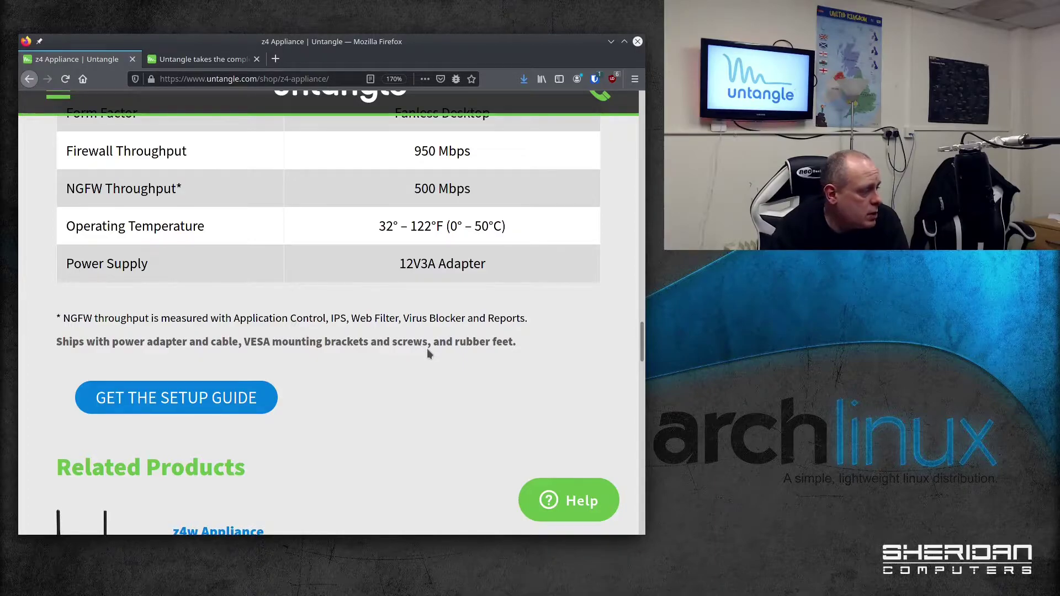
Read the z4 Notes and Info lists on warranty, restocking fee and Command Center.
left_click_drag(642, 342, 653, 419)
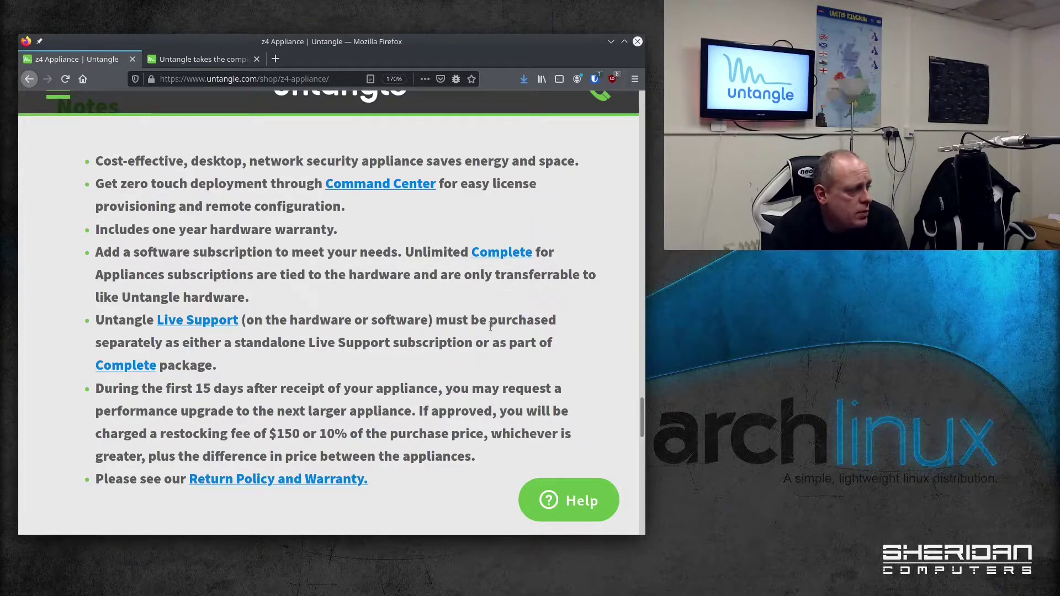
scroll(491, 326, "down", 3)
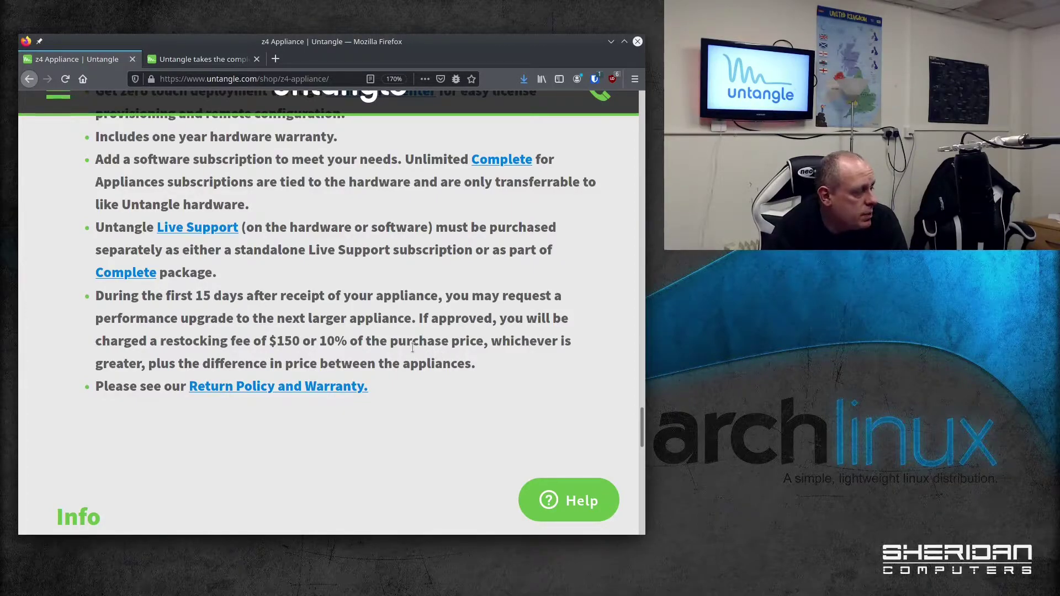
scroll(396, 338, "up", 5)
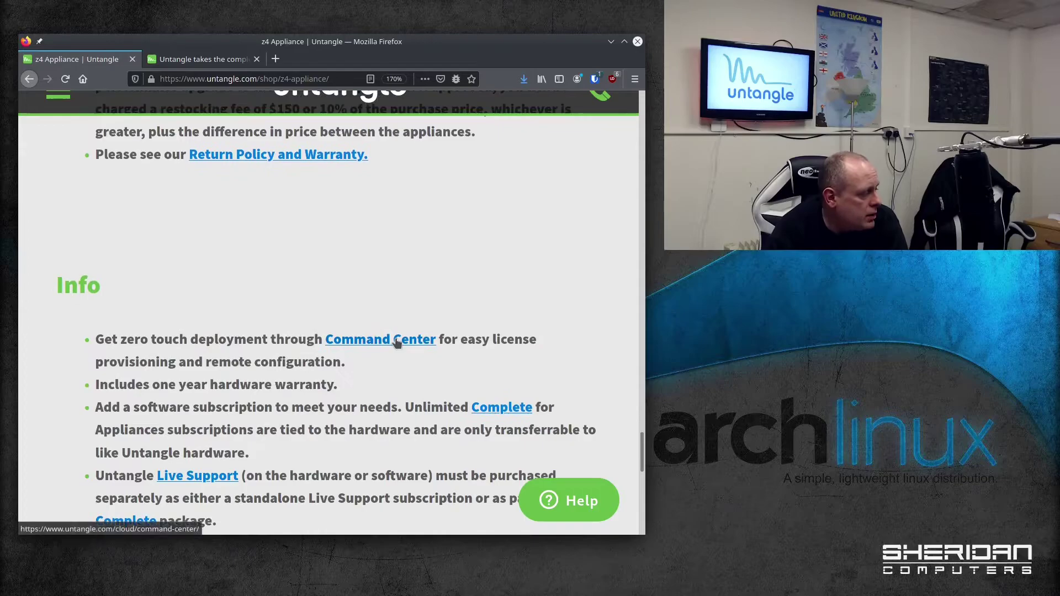
scroll(386, 347, "down", 5)
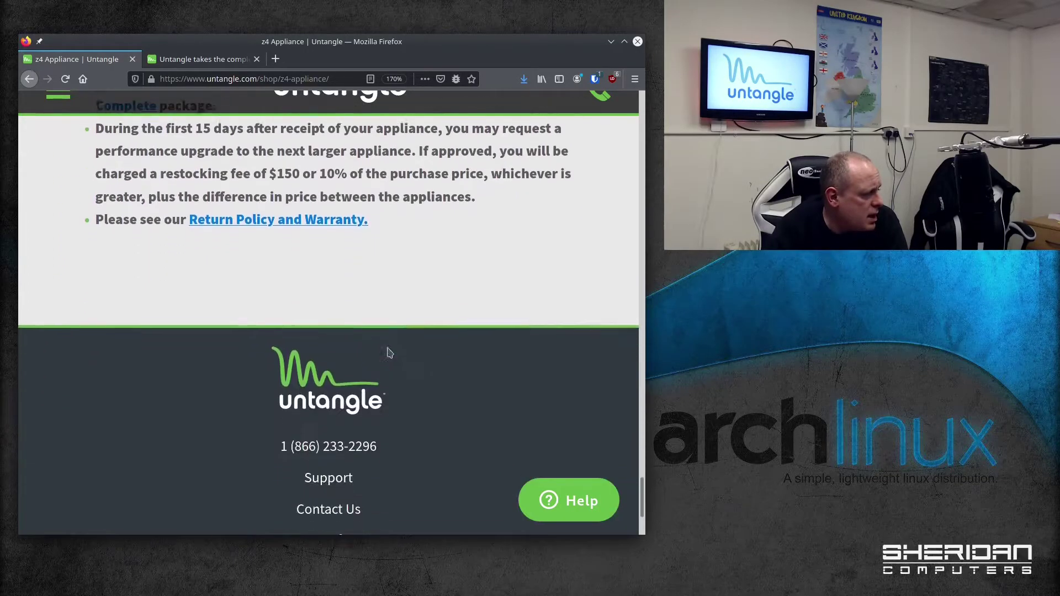
scroll(388, 346, "up", 4)
scroll(387, 347, "up", 3)
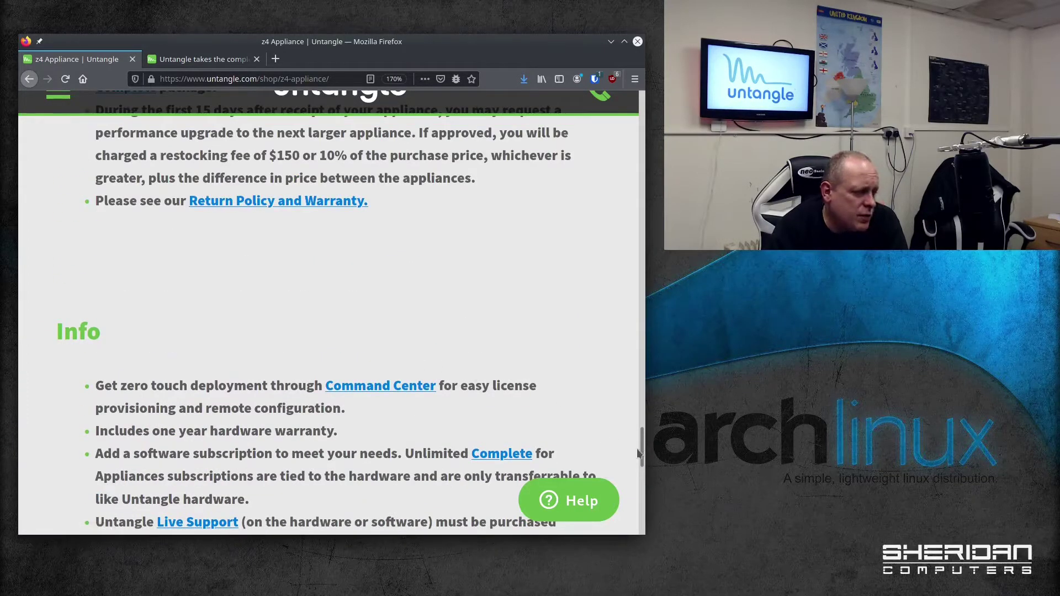
Boot the appliance and open the setup wizard at localhost/setup/language.do.
left_click_drag(640, 449, 665, 144)
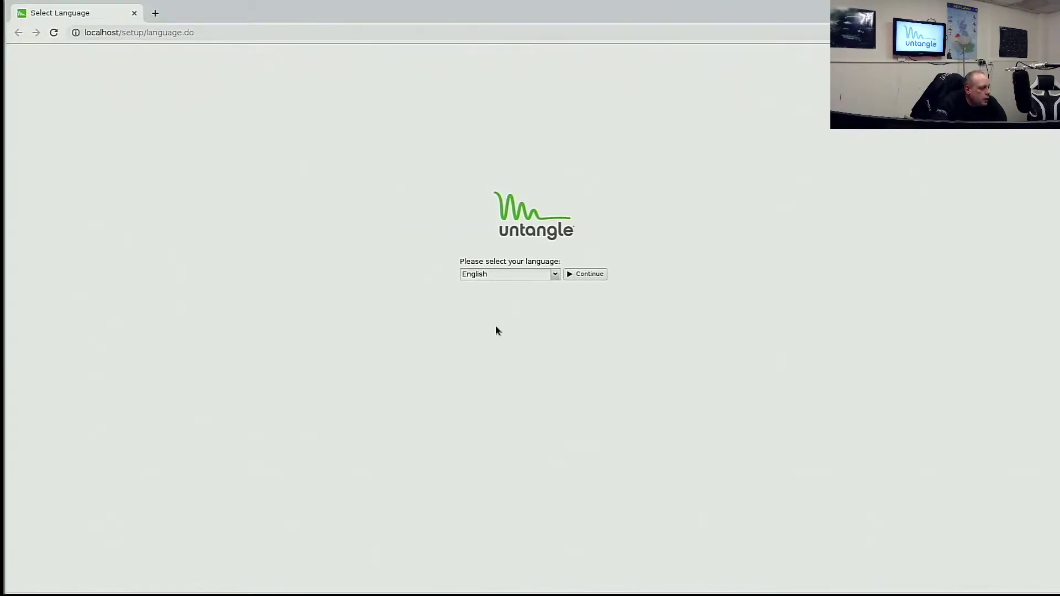
Keep English as the setup language and continue to the welcome page.
left_click(555, 275)
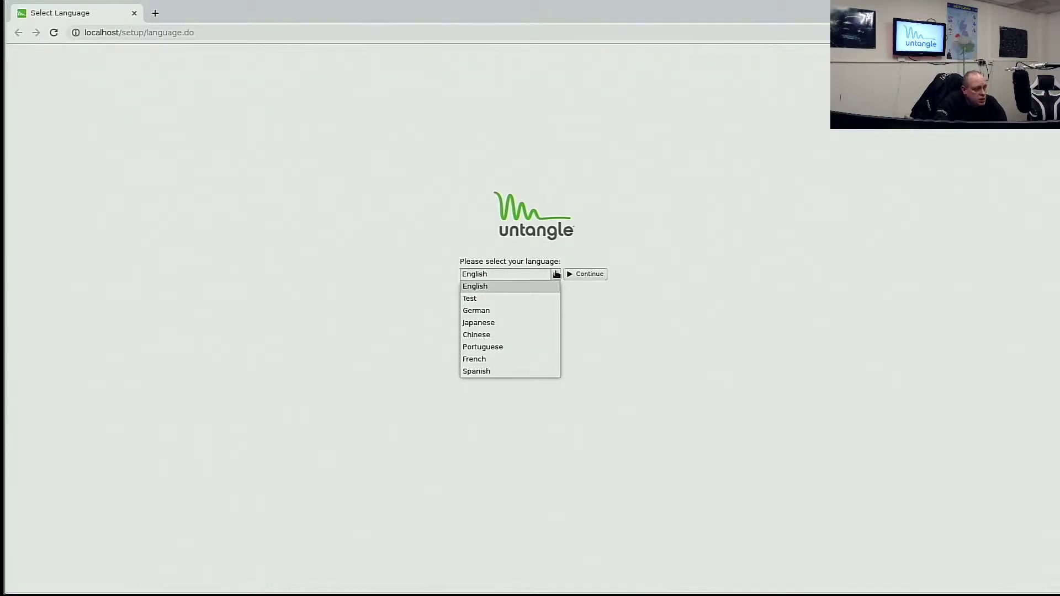
left_click(601, 251)
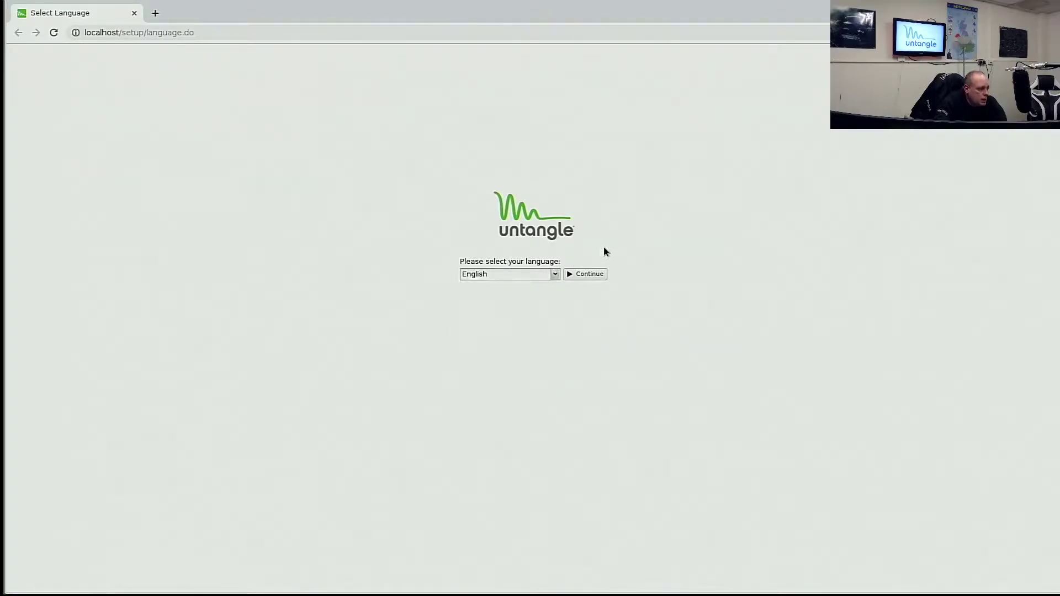
left_click(598, 276)
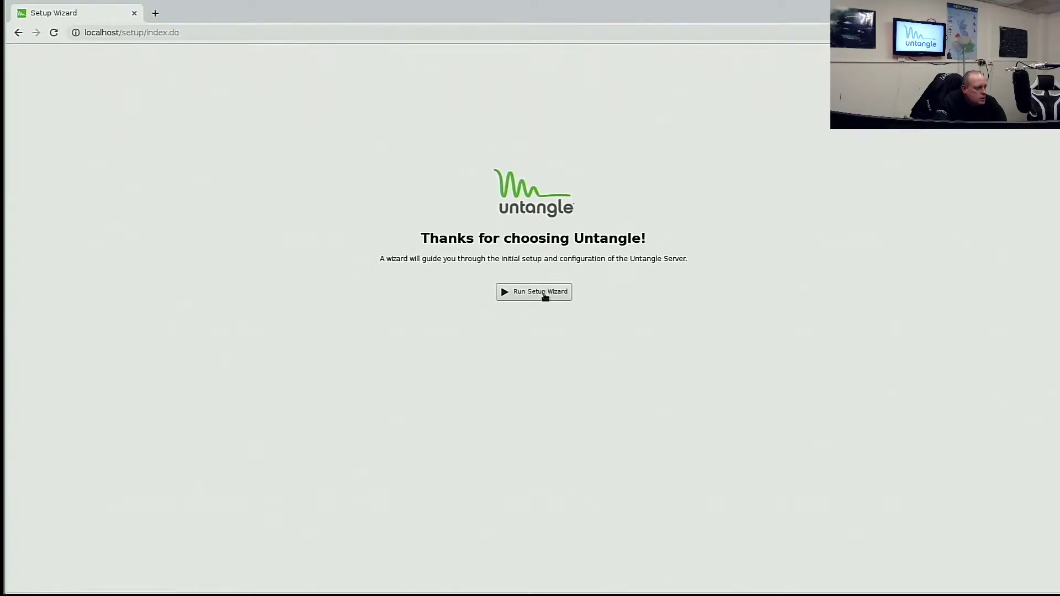
Run the setup wizard and enter and confirm the admin password.
left_click(544, 297)
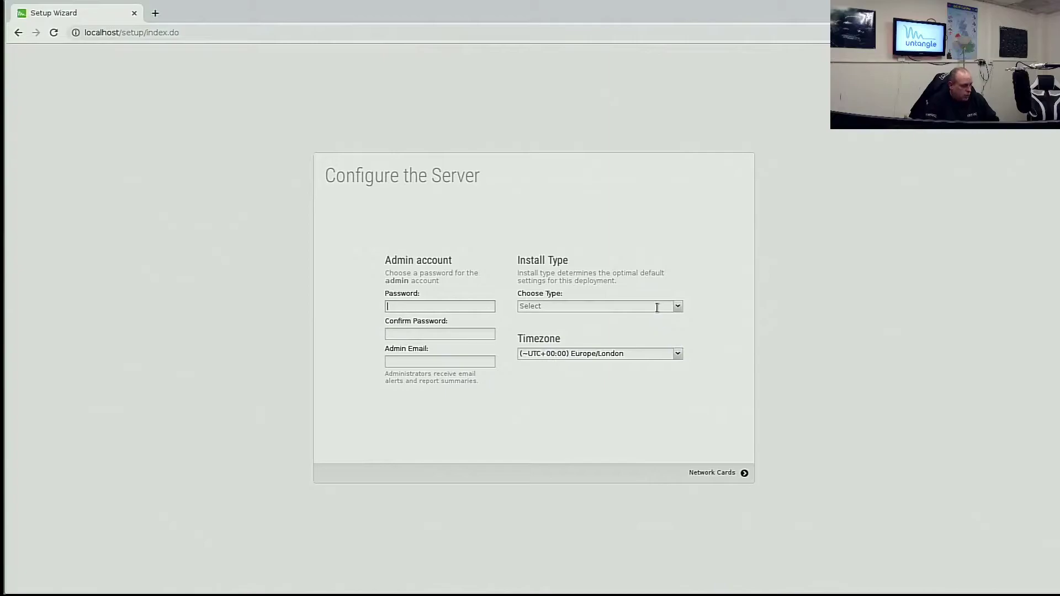
type("••••")
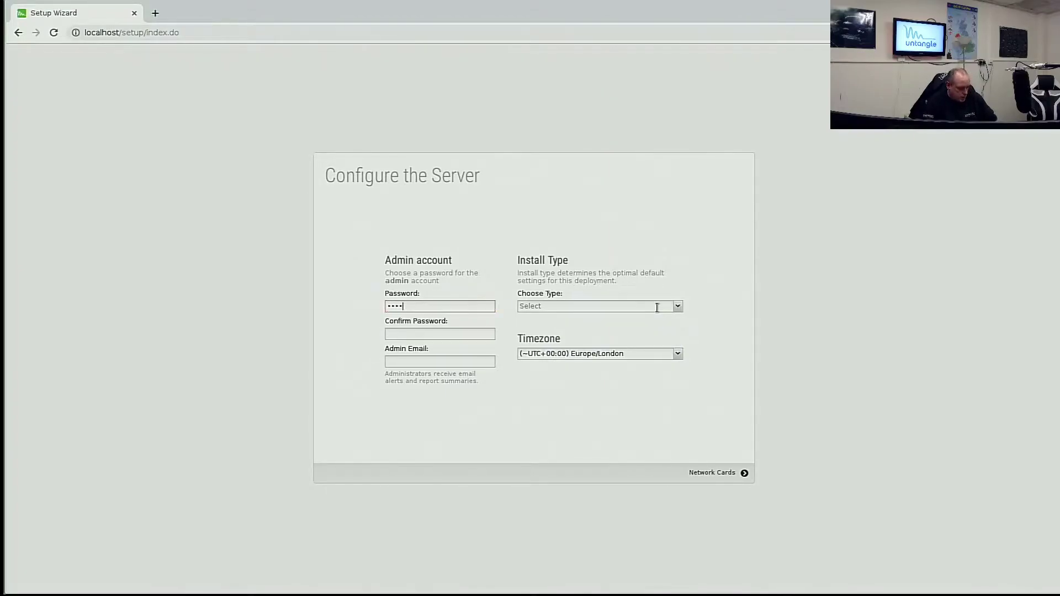
type("••••")
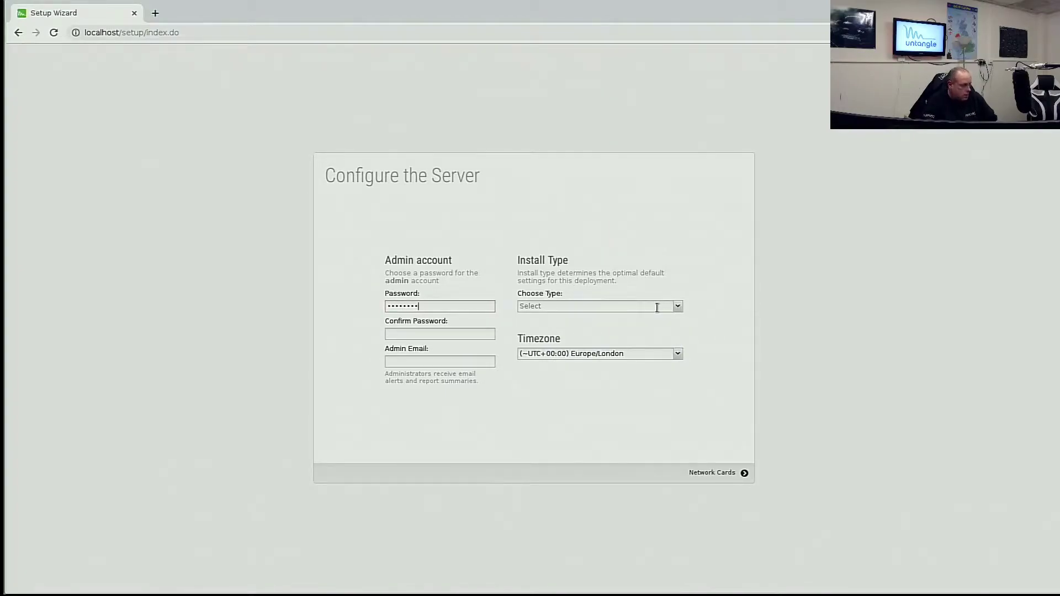
key("Tab")
type("••••••")
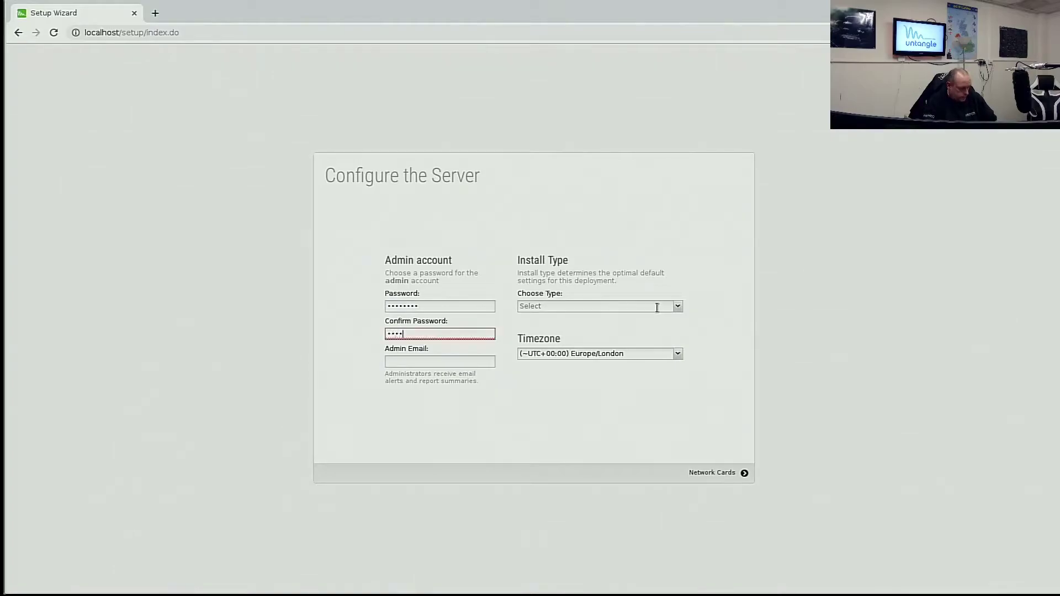
type("••")
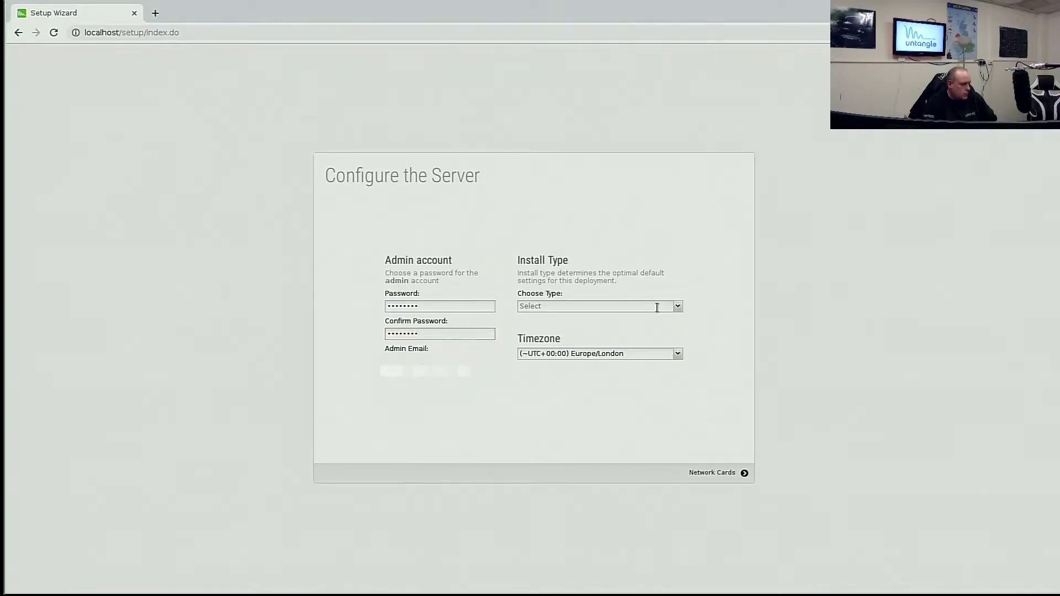
key("Tab")
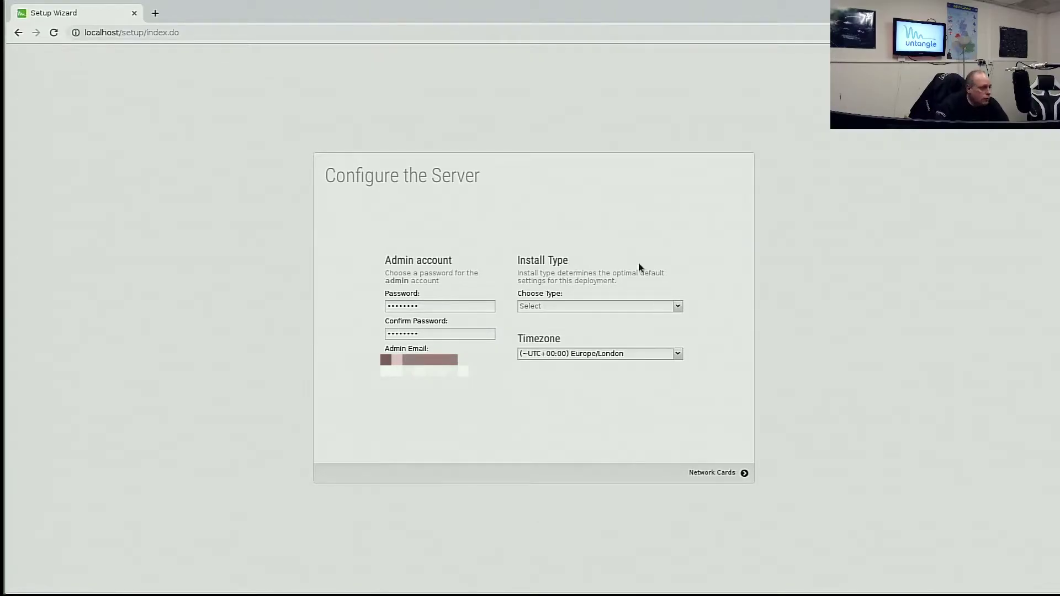
Choose Other as the server's Install Type.
left_click(678, 307)
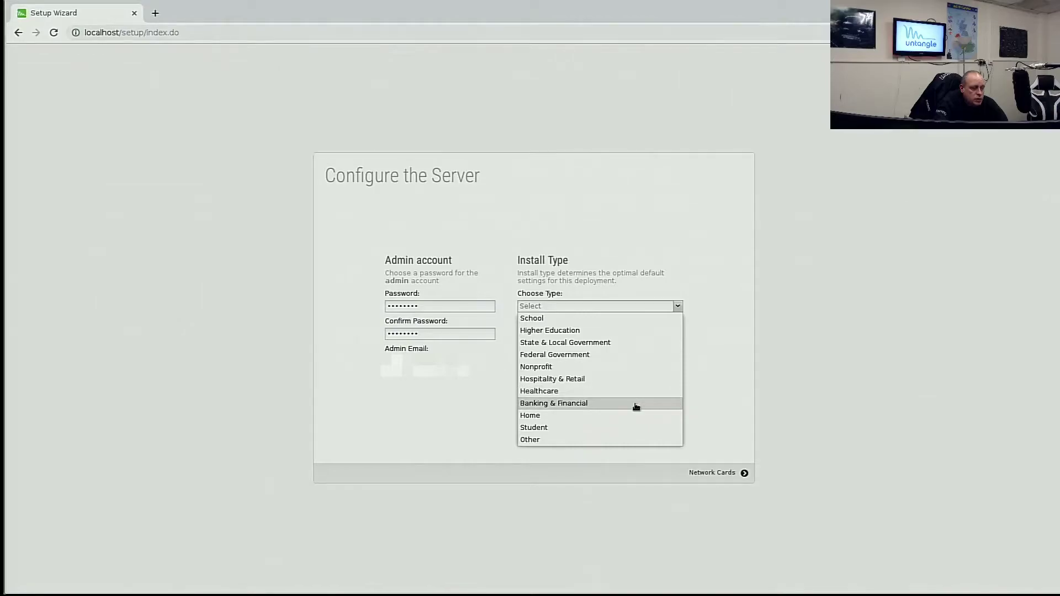
left_click(601, 440)
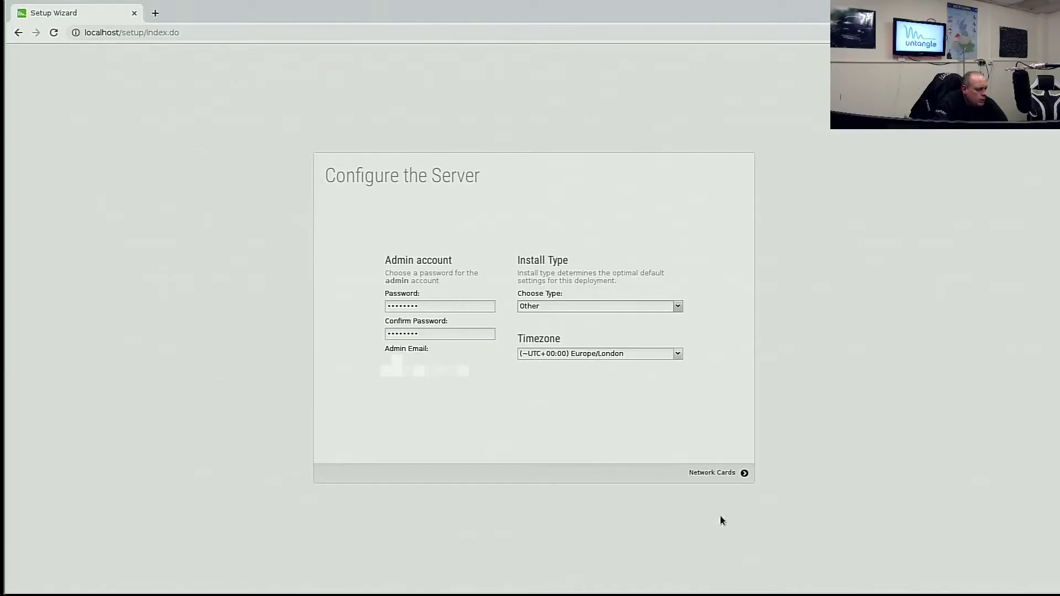
Save the server settings and confirm eth0 External and eth1 Internal card mapping.
left_click(724, 471)
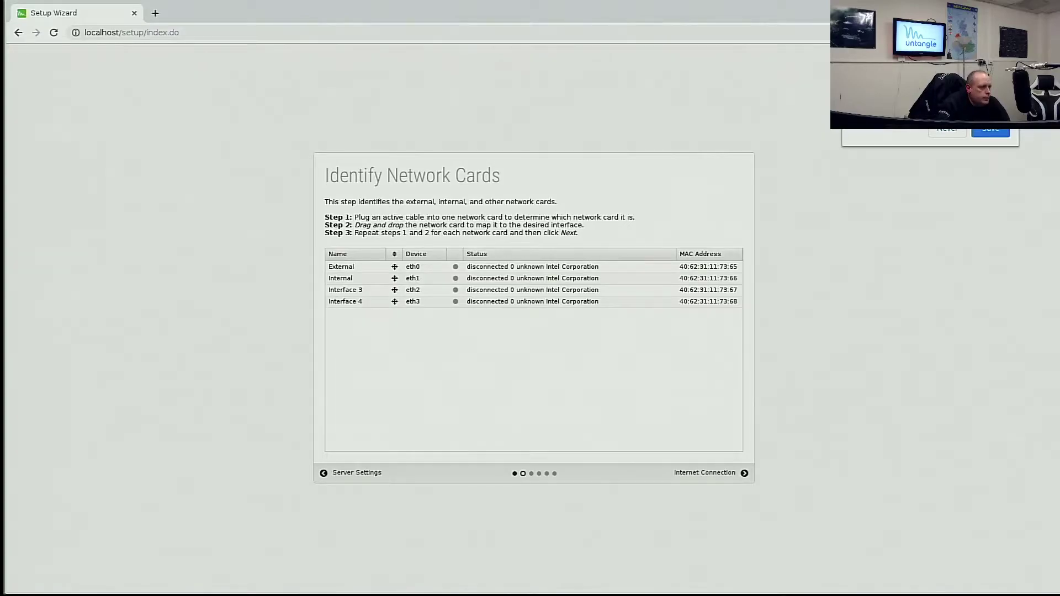
left_click(203, 315)
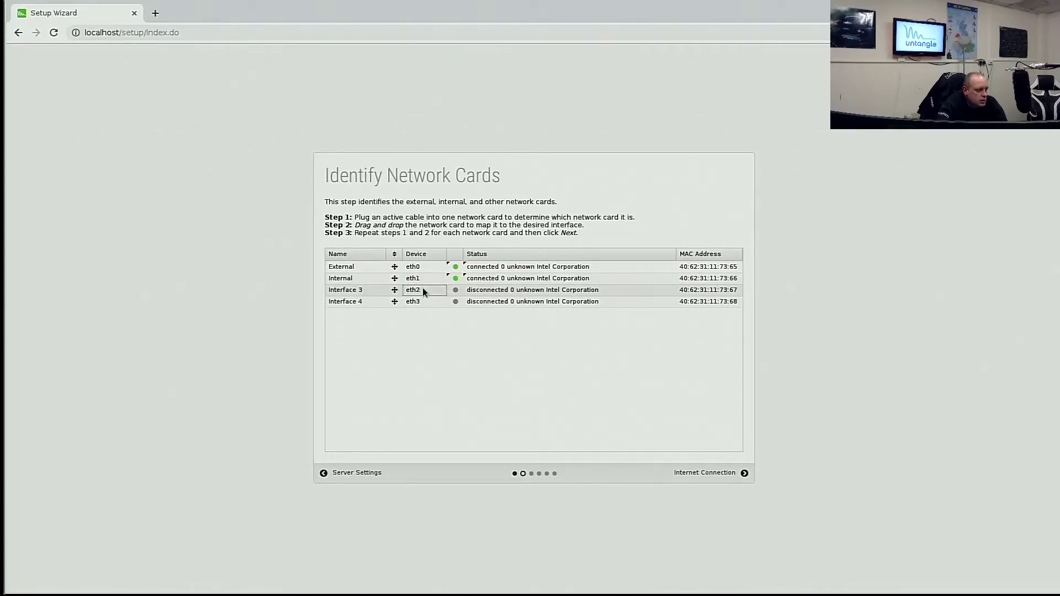
left_click(391, 295)
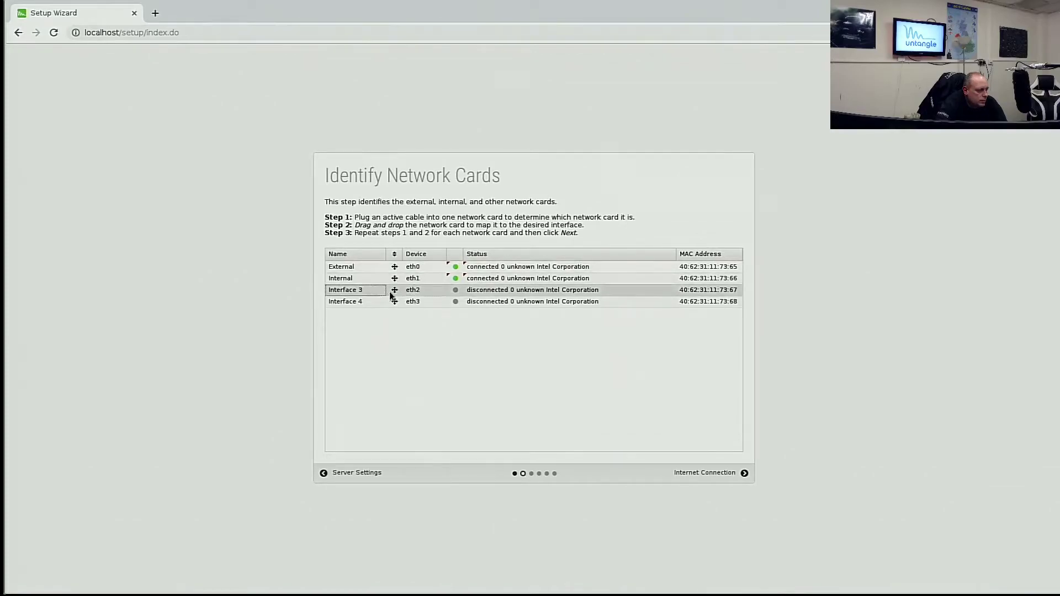
left_click_drag(391, 293, 607, 397)
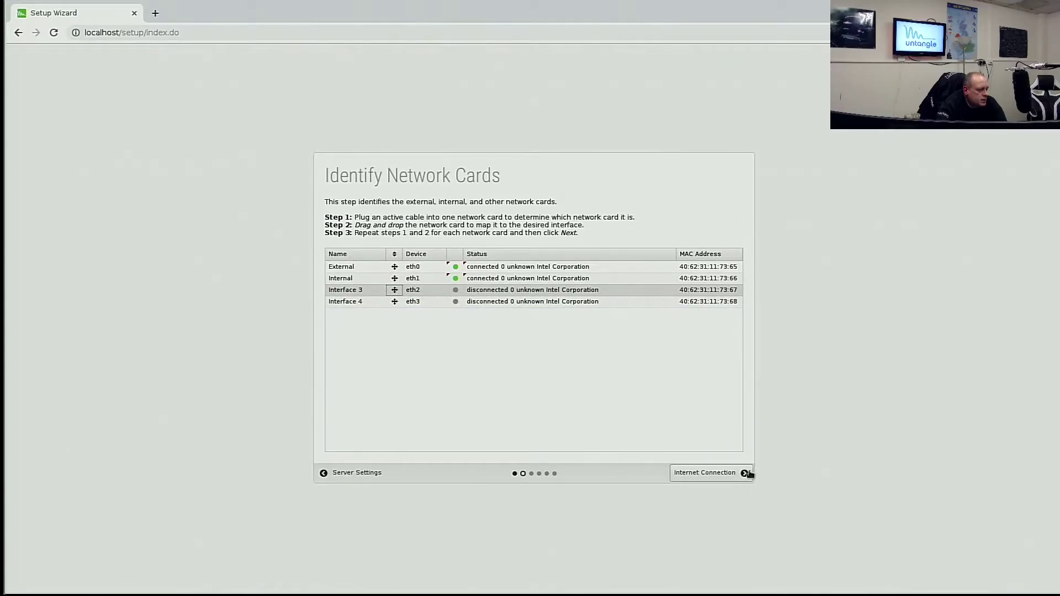
left_click(741, 473)
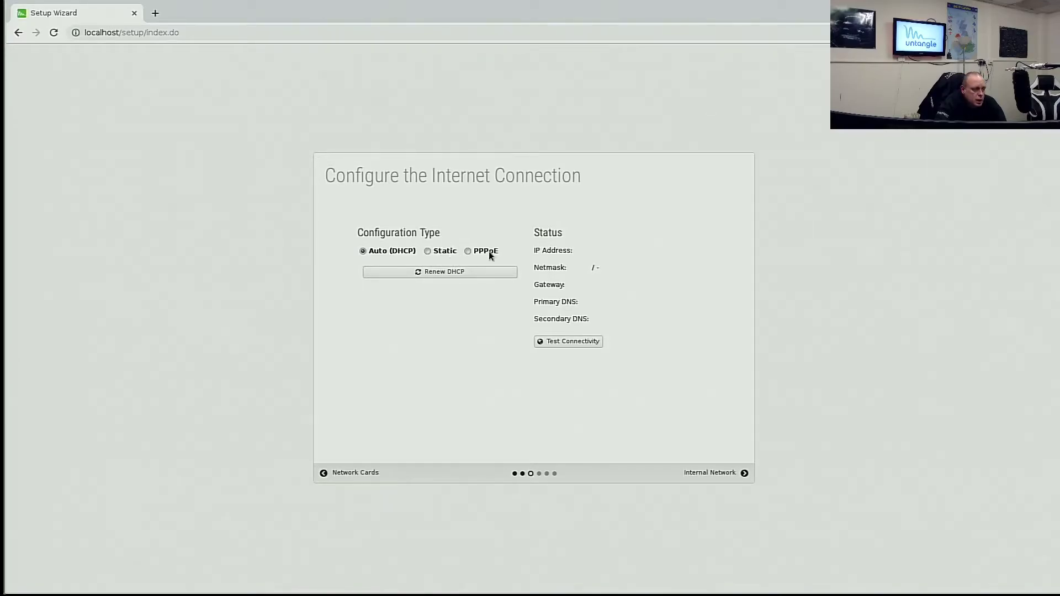
Give the internet connection static addressing with primary DNS 8.8.8.8 and pass the connectivity test.
left_click(426, 251)
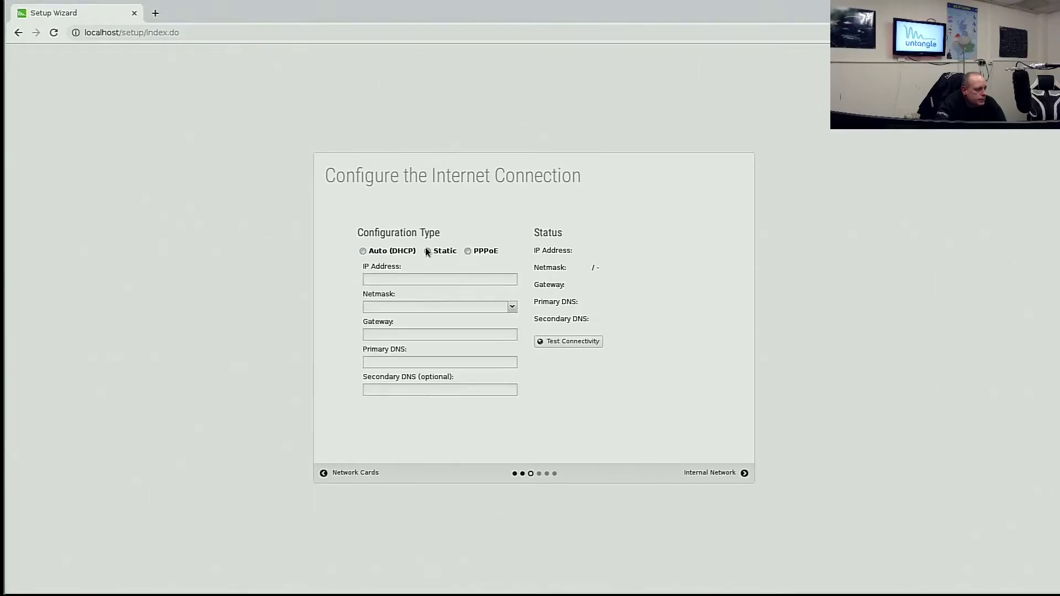
left_click(450, 279)
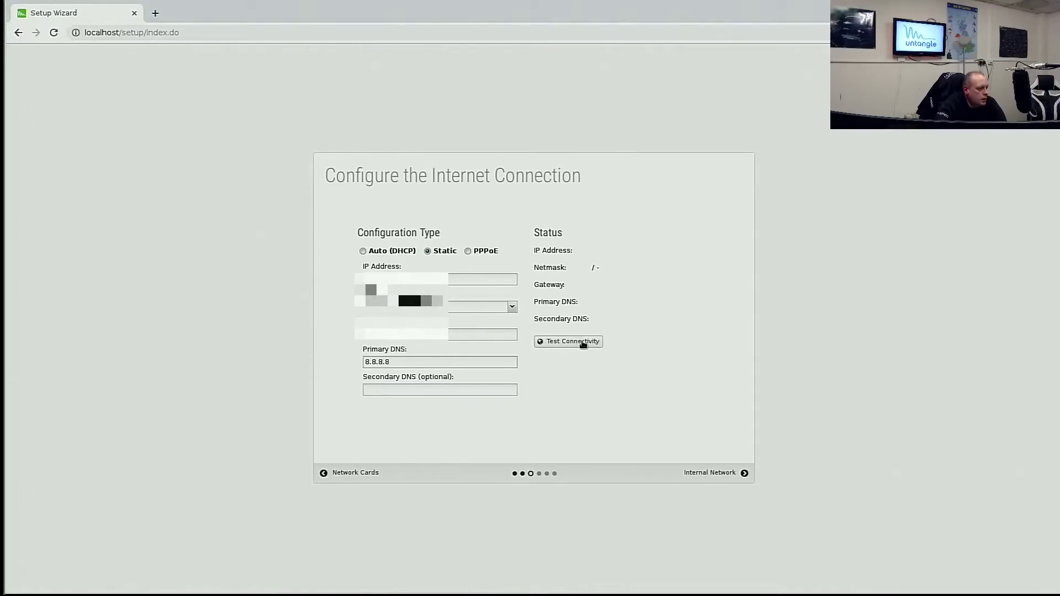
left_click(581, 341)
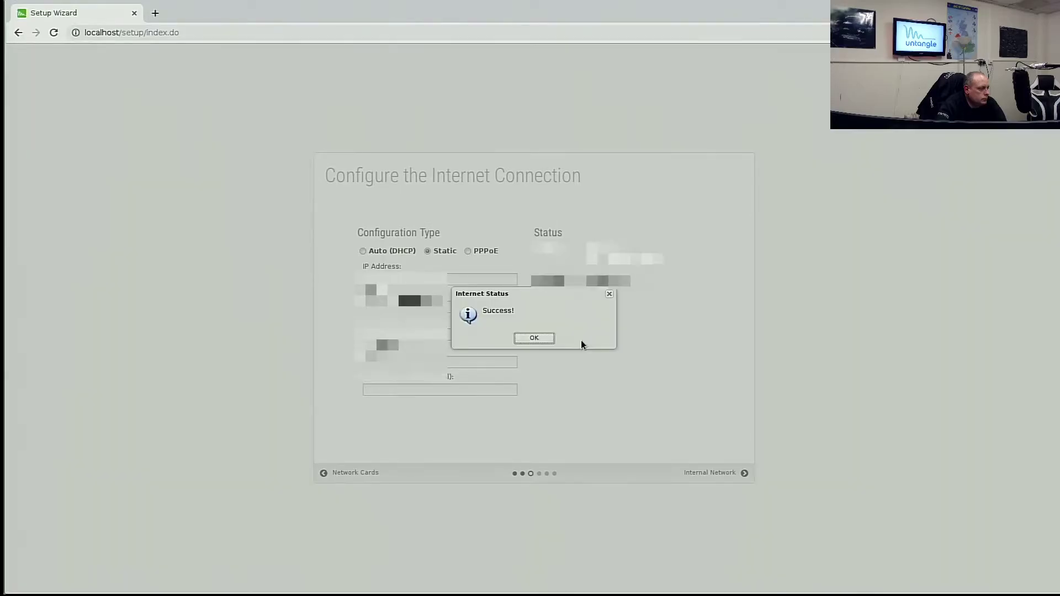
left_click(535, 338)
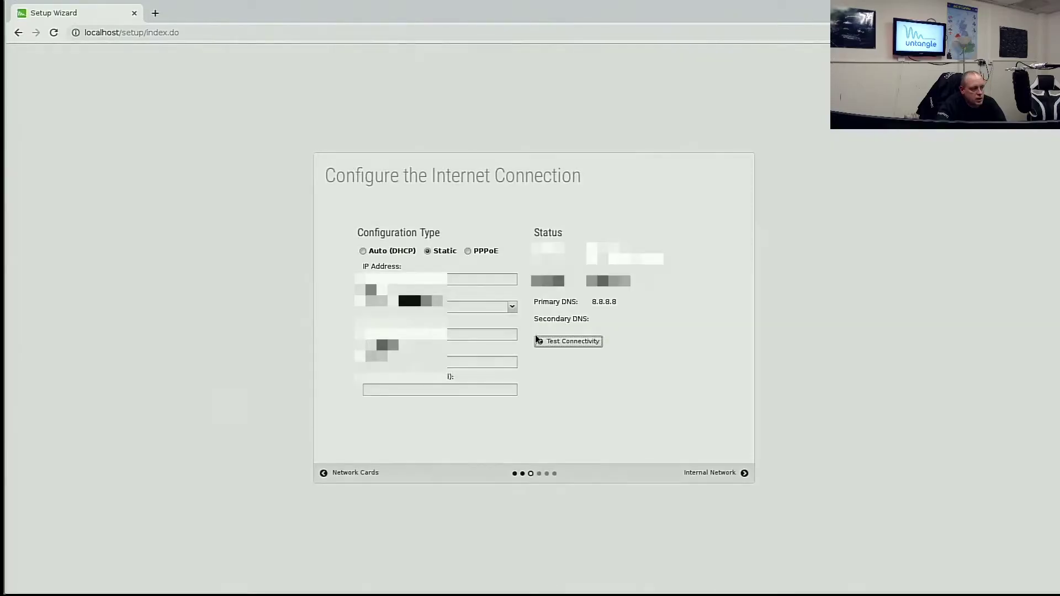
left_click(712, 480)
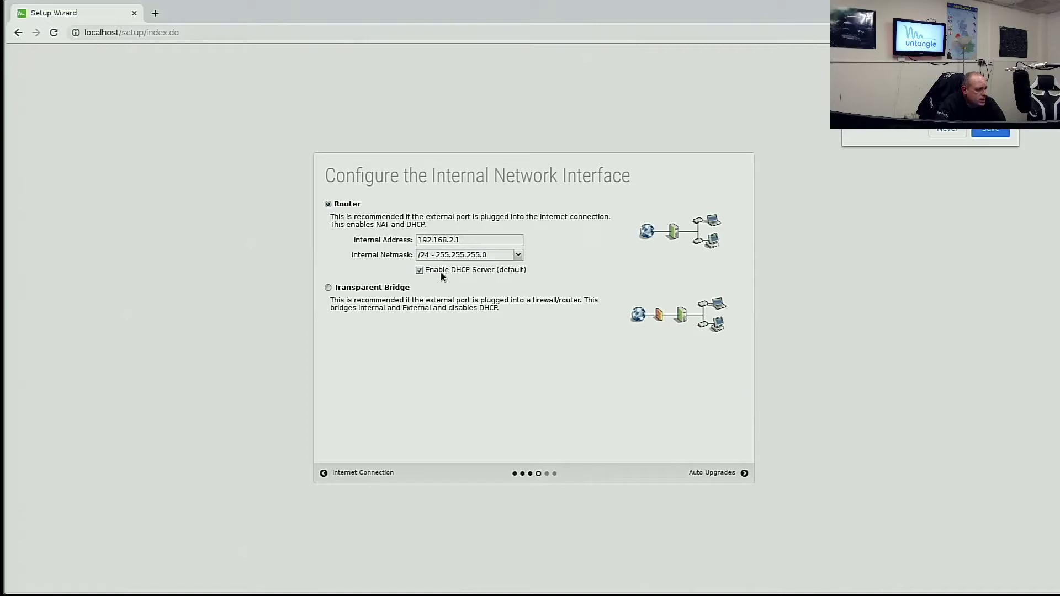
Replace the internal address with 10.1.10.1 and untick Enable DHCP Server.
left_click_drag(479, 240, 413, 243)
type("10.1")
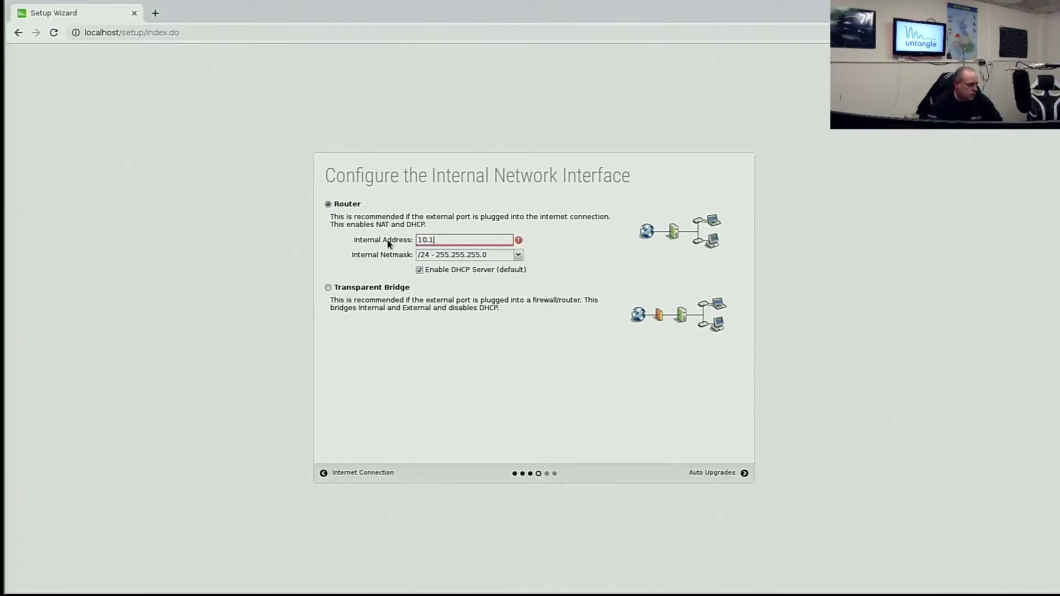
type(".10.1")
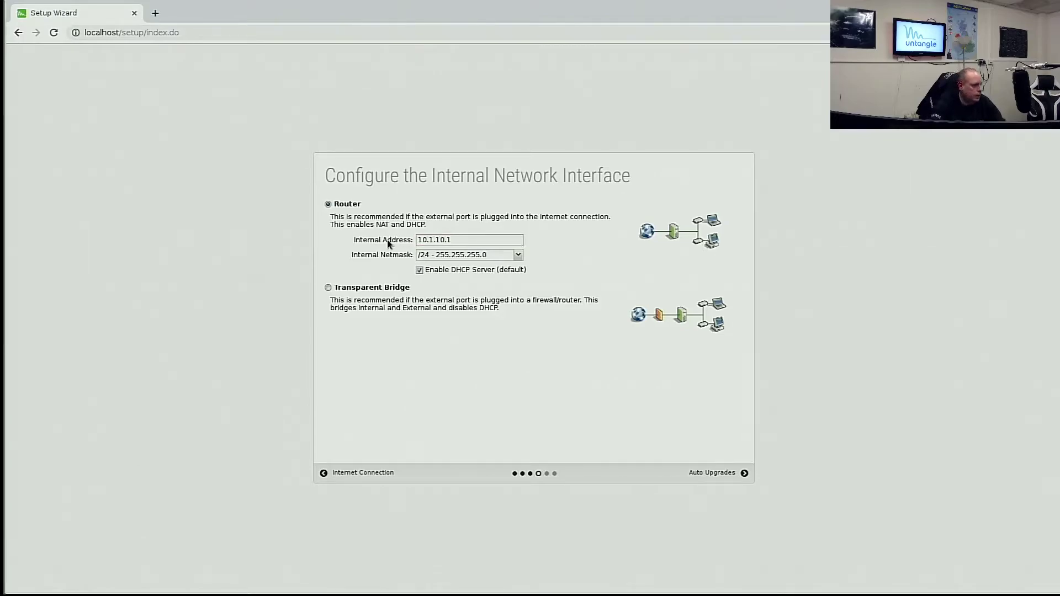
left_click(420, 270)
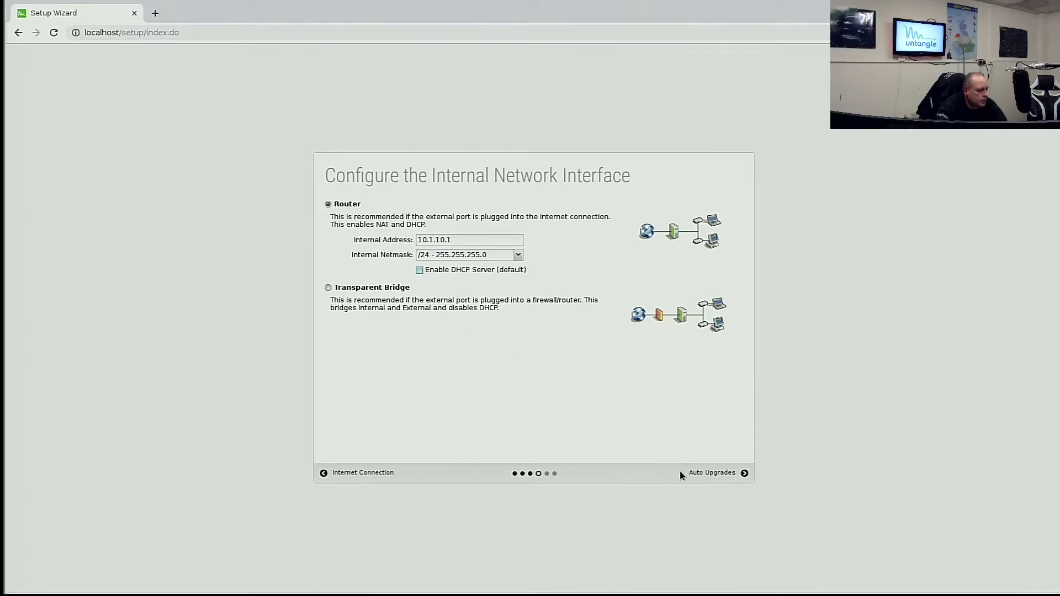
Finish the wizard with Auto Upgrades and Command Center access left ticked, then go to the Dashboard.
left_click(712, 473)
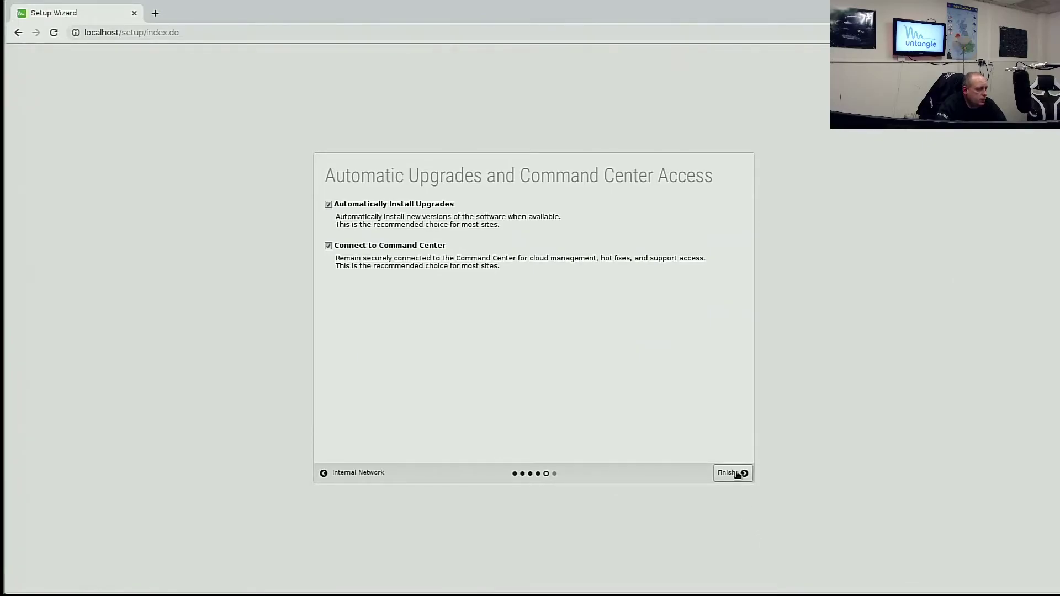
left_click(738, 474)
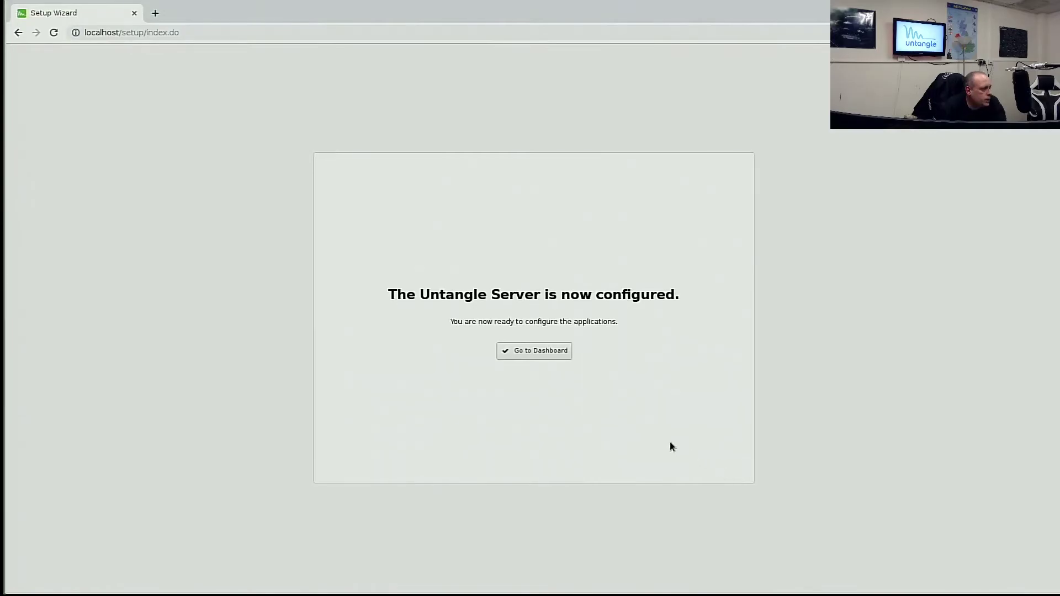
left_click(564, 359)
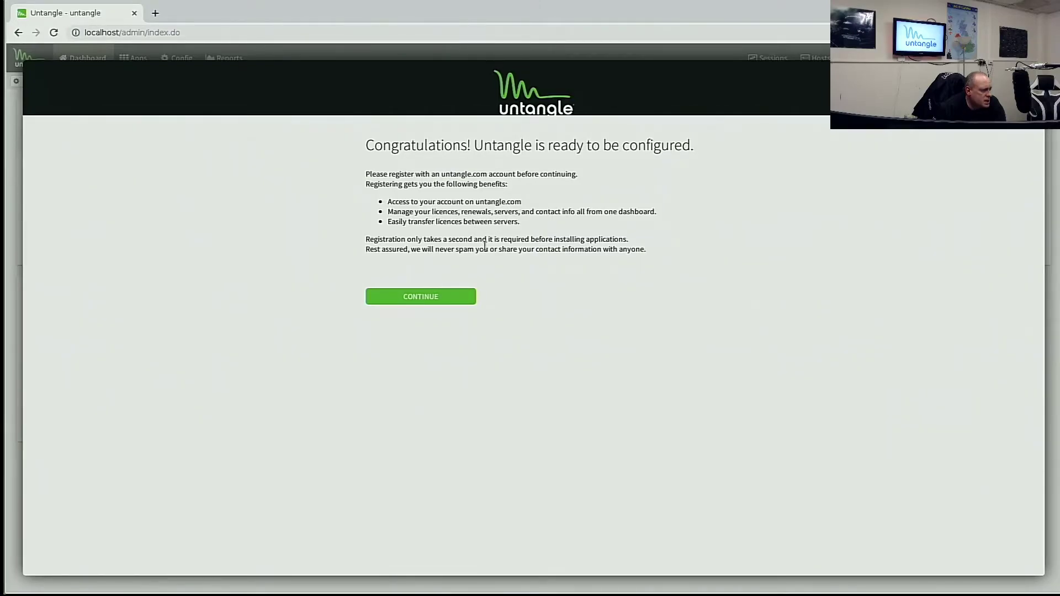
Register an untangle.com account from the Congratulations page and continue into the admin interface.
left_click(456, 298)
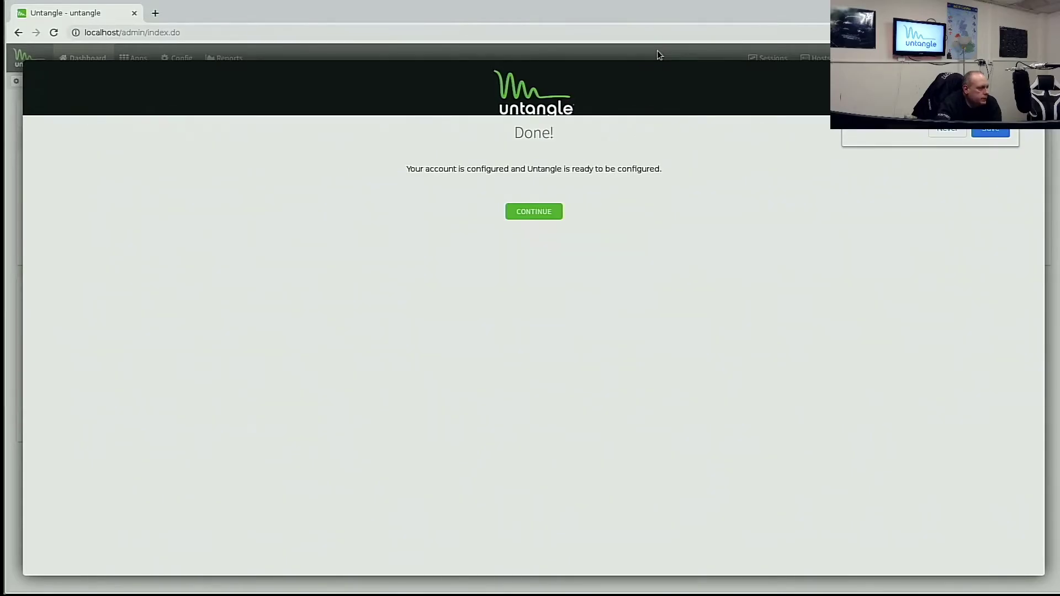
left_click(526, 210)
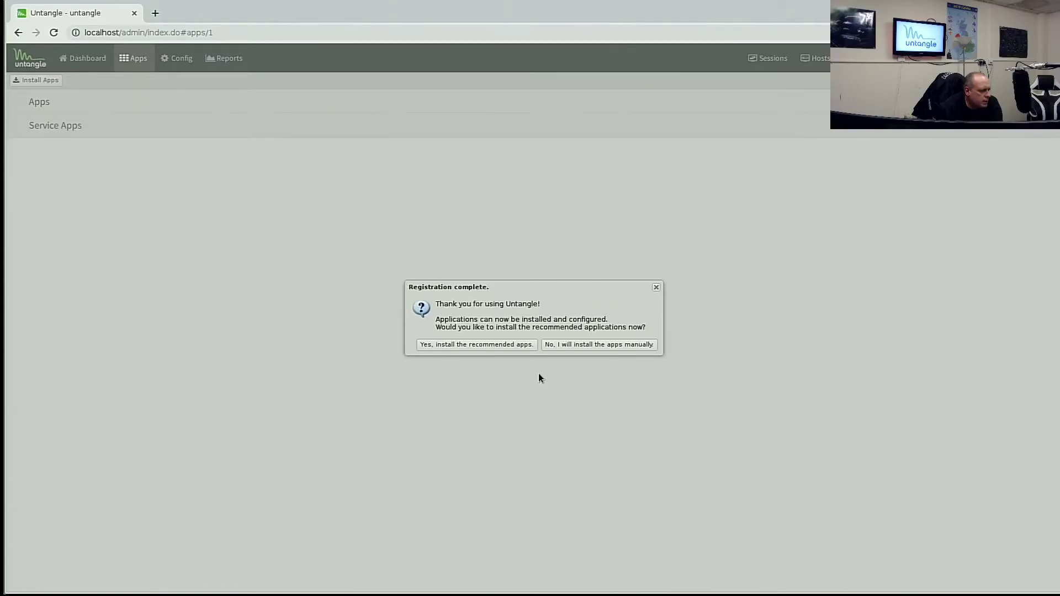
Accept 'Yes, install the recommended apps' in the Registration complete dialog.
left_click(518, 345)
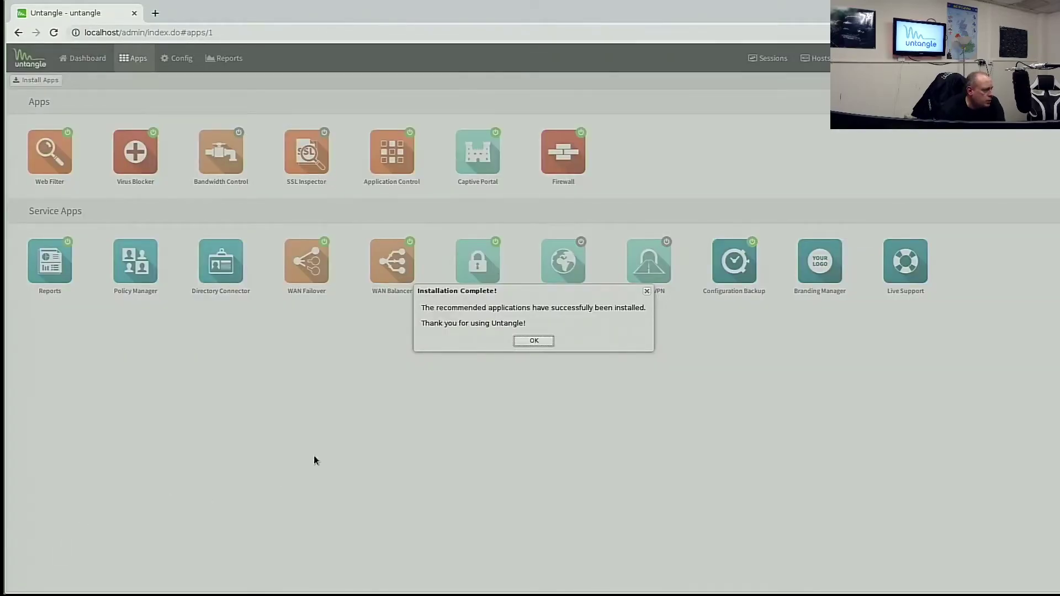
Dismiss the Installation Complete notice with OK to reach the admin Dashboard.
left_click(532, 342)
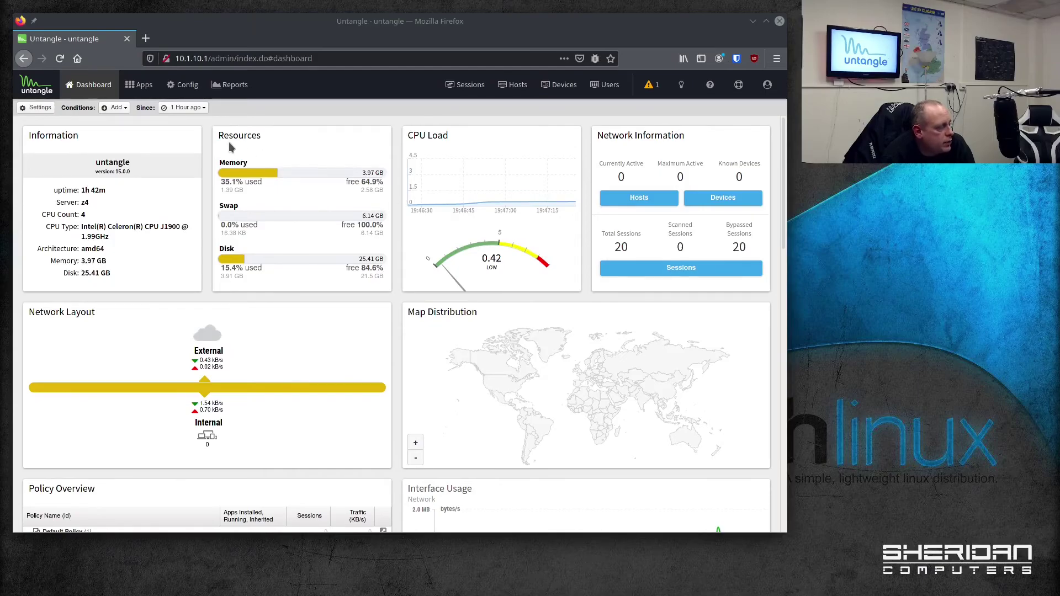
Open Web Filter from Apps and browse its Categories, Search Terms and Site Lookup tabs.
left_click(144, 86)
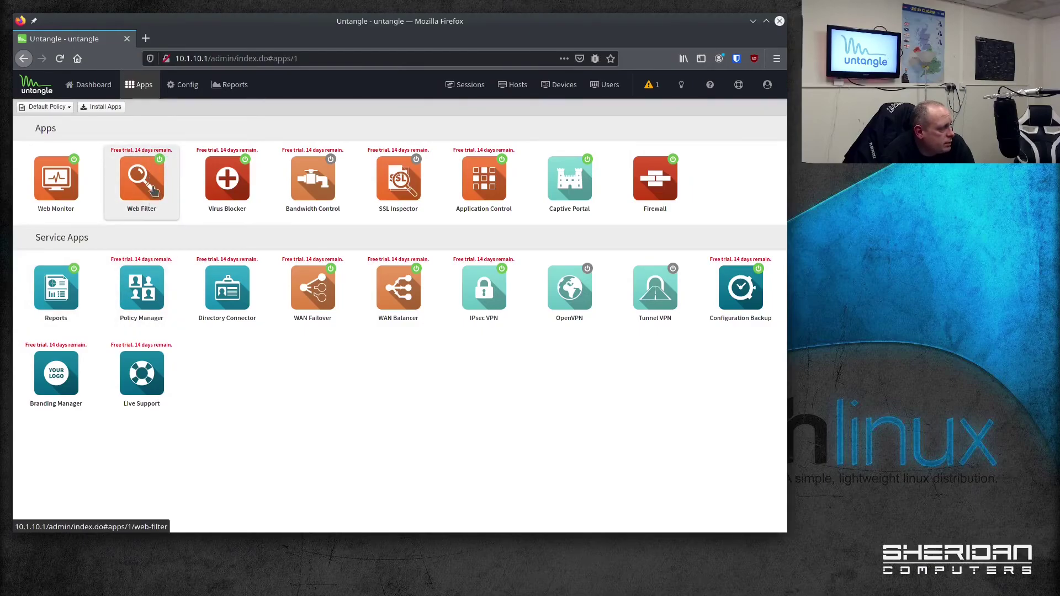
left_click(154, 191)
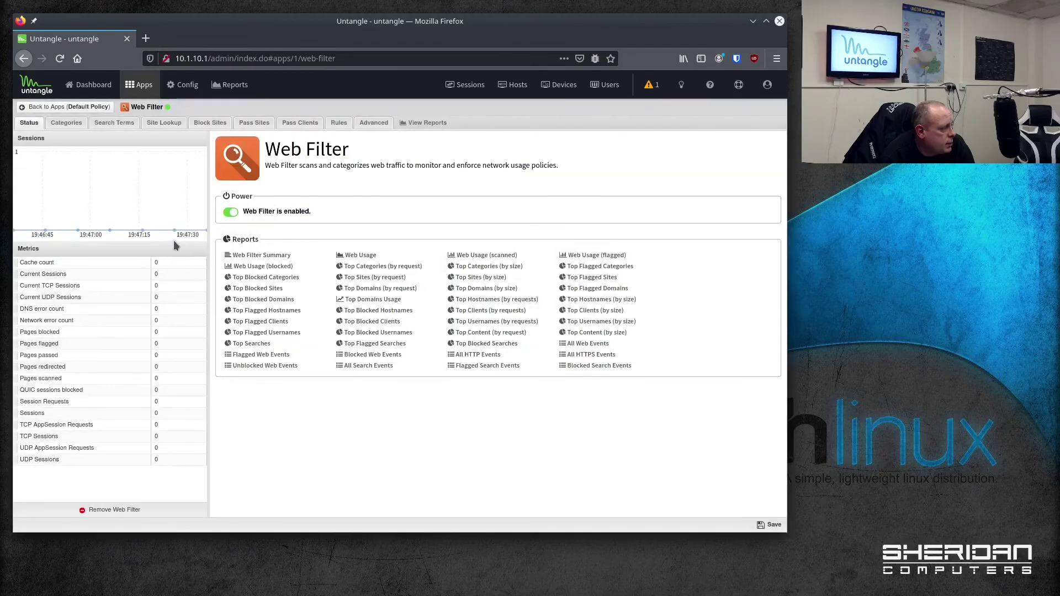
left_click(77, 127)
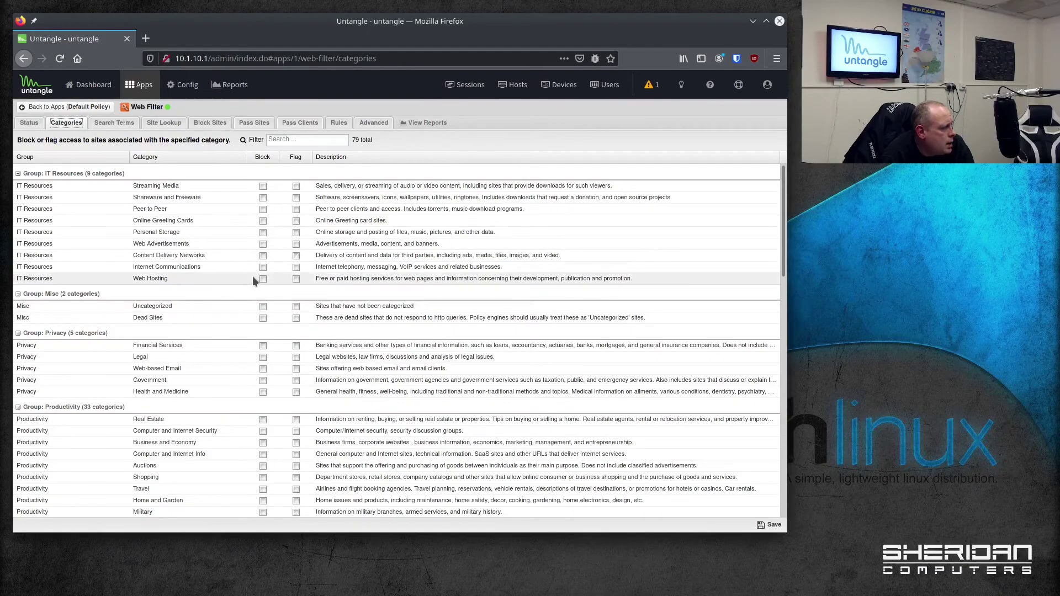
scroll(253, 276, "down", 3)
scroll(248, 271, "down", 10)
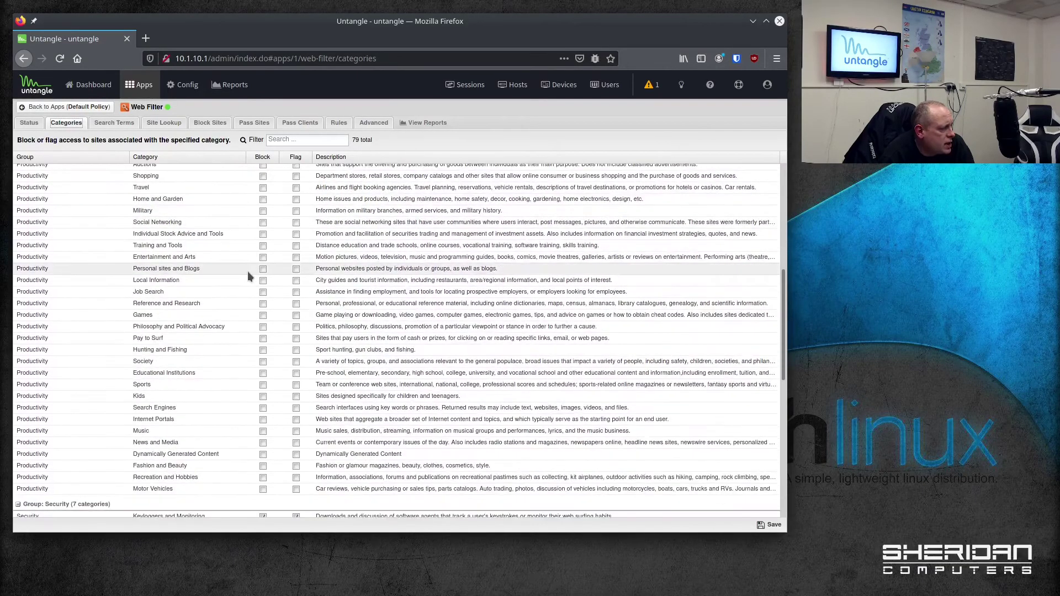
scroll(247, 277, "down", 5)
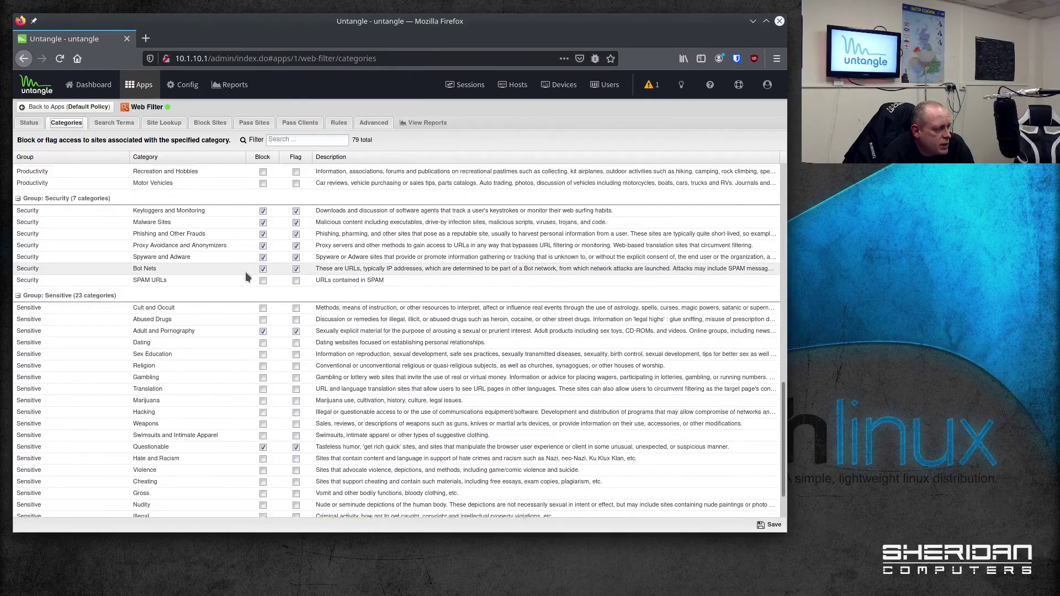
scroll(246, 278, "up", 18)
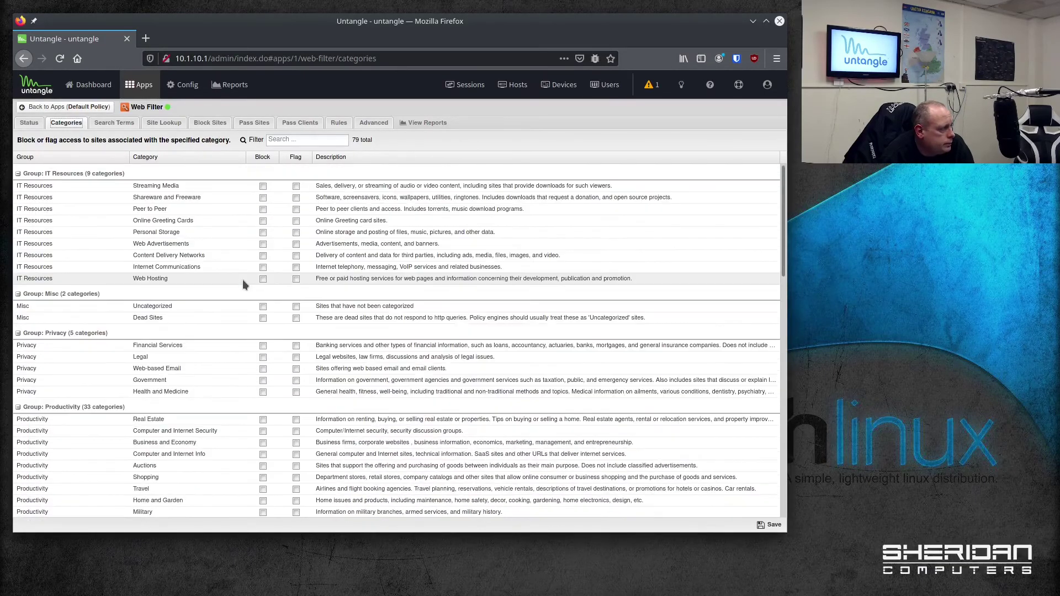
left_click(130, 125)
left_click(175, 125)
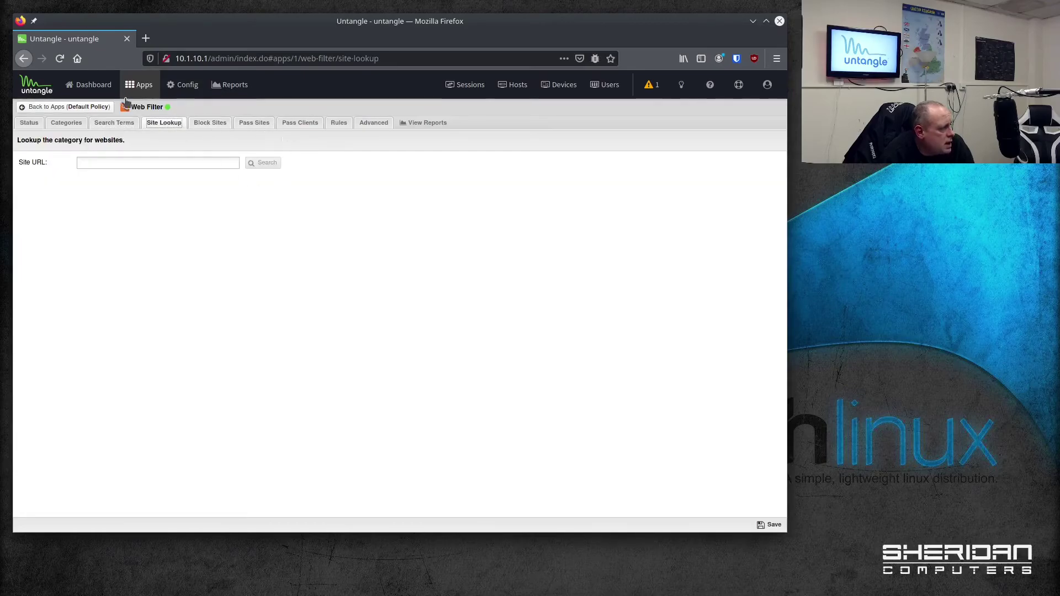
Open Virus Blocker from Apps and view its Scan Options and Pass Sites tabs.
left_click(143, 89)
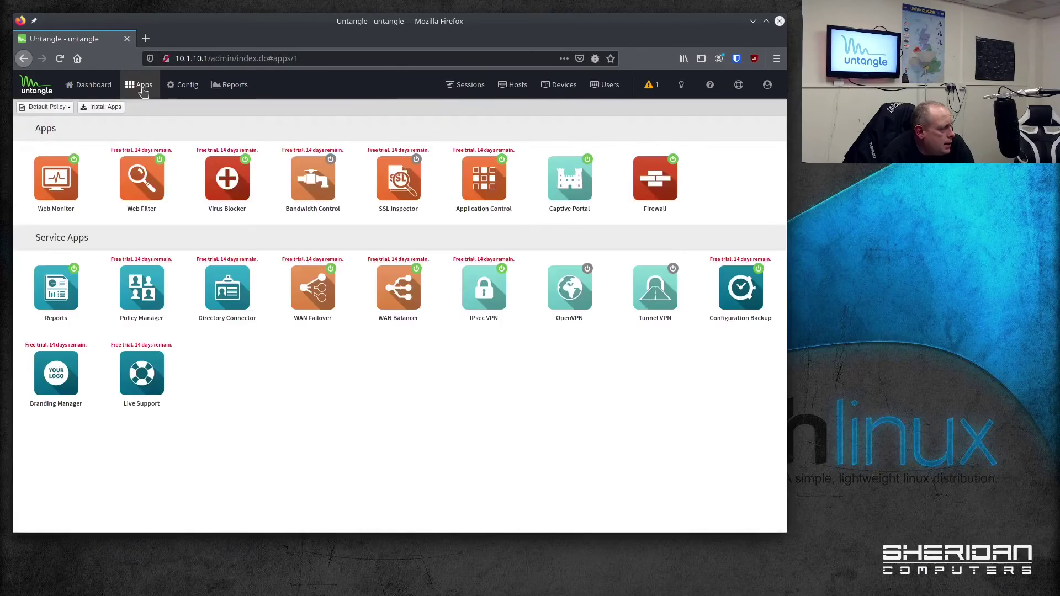
left_click(231, 203)
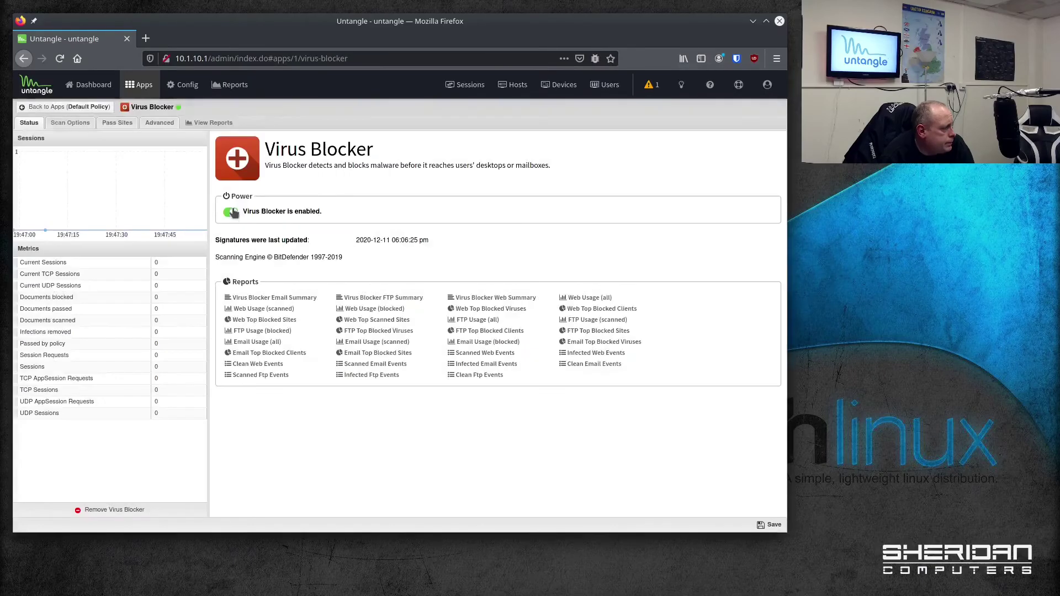
left_click(85, 125)
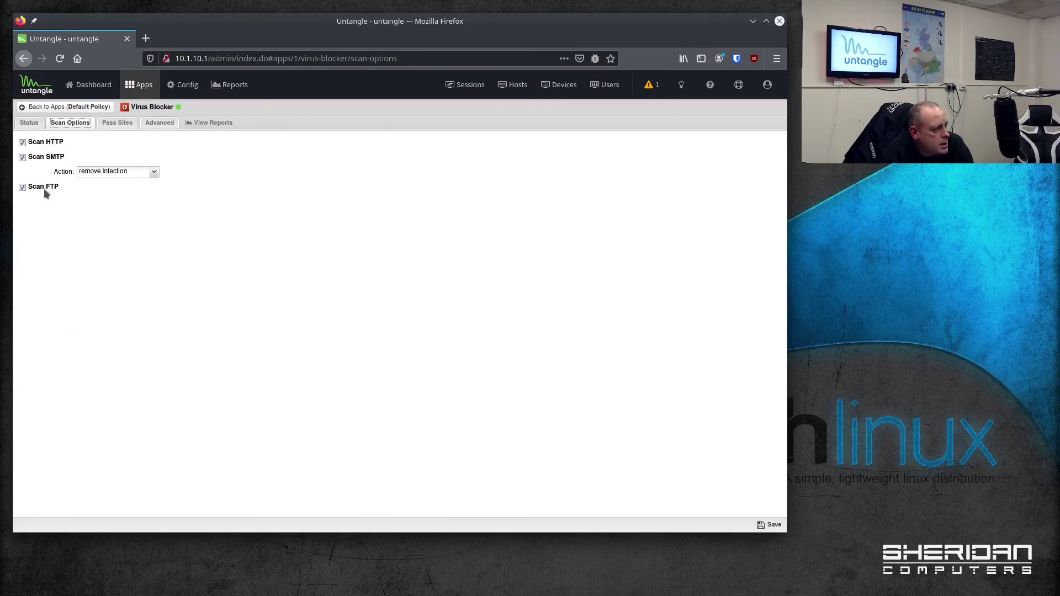
left_click(119, 126)
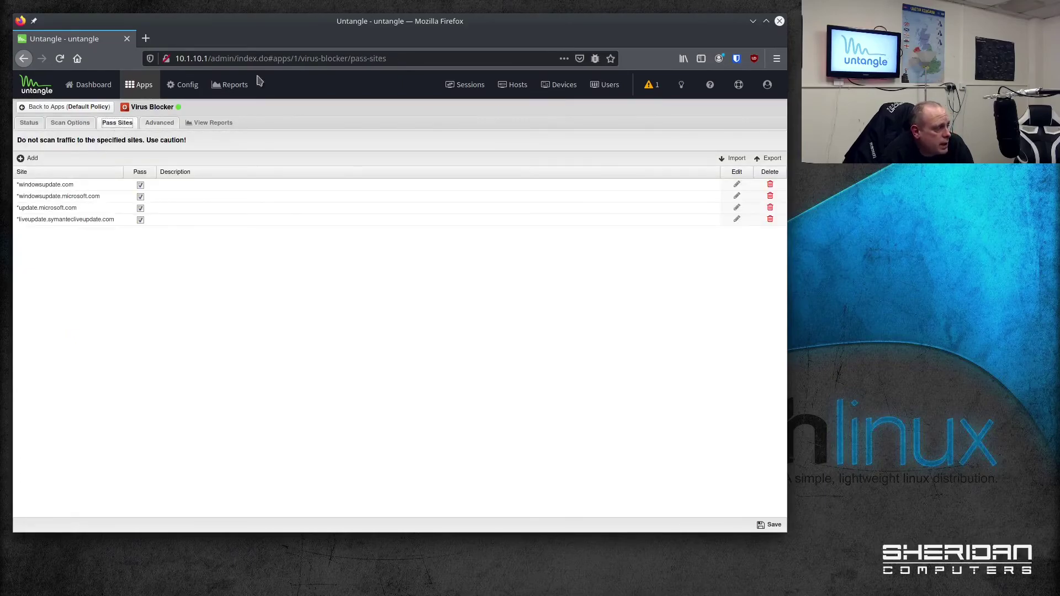
Look through Virus Blocker's Advanced, MIME Types and File Extensions settings, then return to Apps.
left_click(161, 126)
scroll(222, 236, "down", 5)
scroll(224, 237, "up", 5)
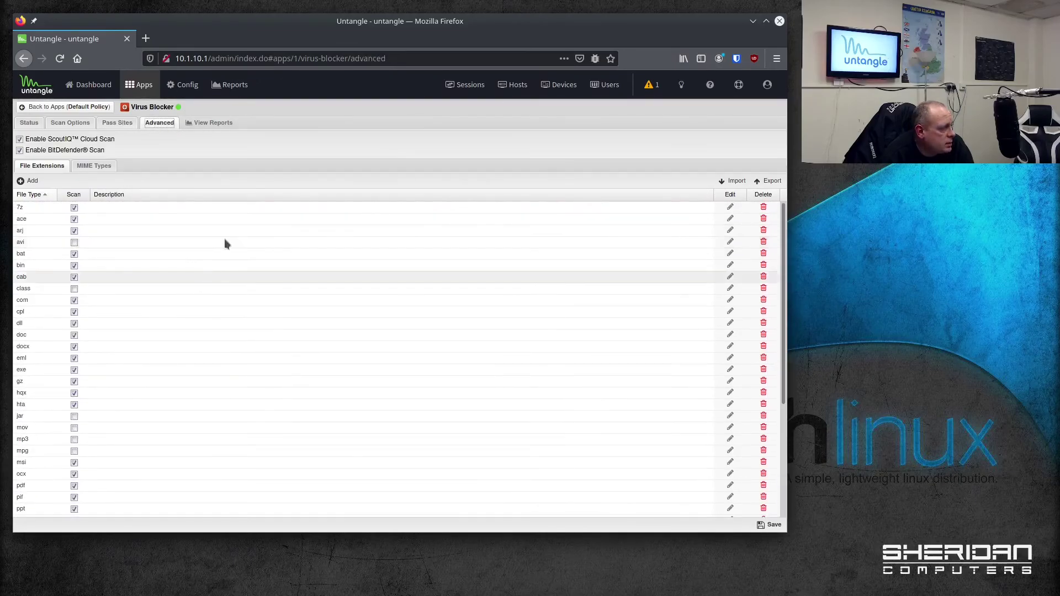
left_click(96, 165)
left_click(50, 167)
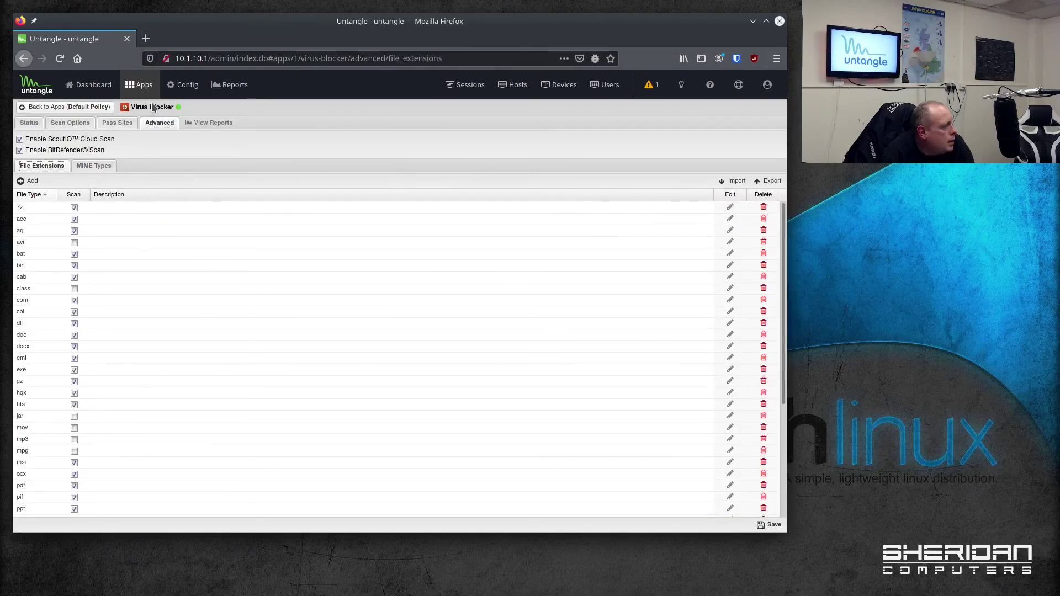
left_click(137, 88)
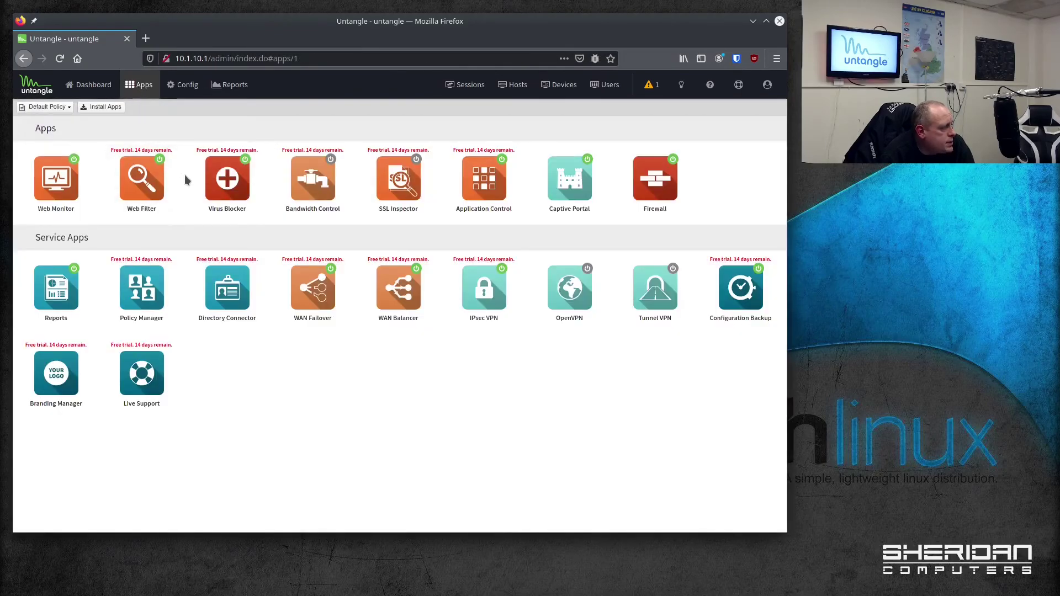
Open Bandwidth Control, browse Application Control's 1985 recognised applications, then return to Dashboard.
left_click(316, 193)
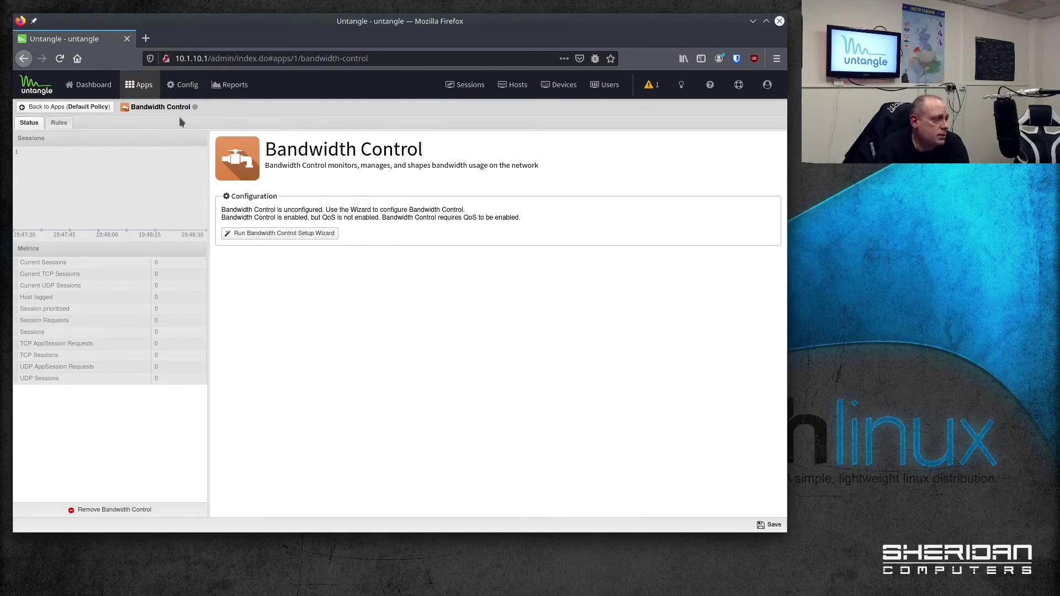
left_click(142, 88)
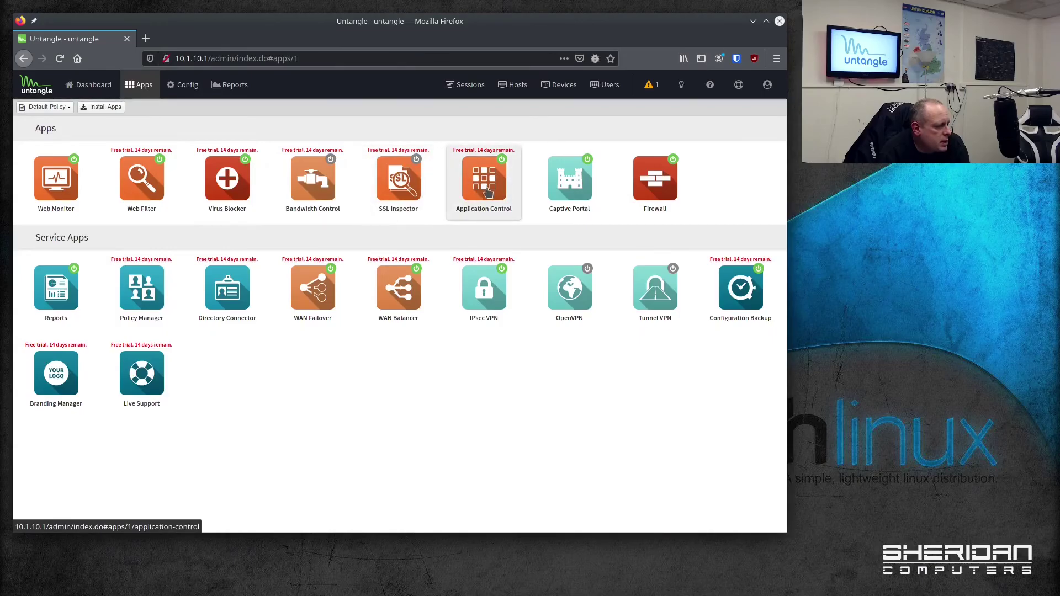
left_click(490, 194)
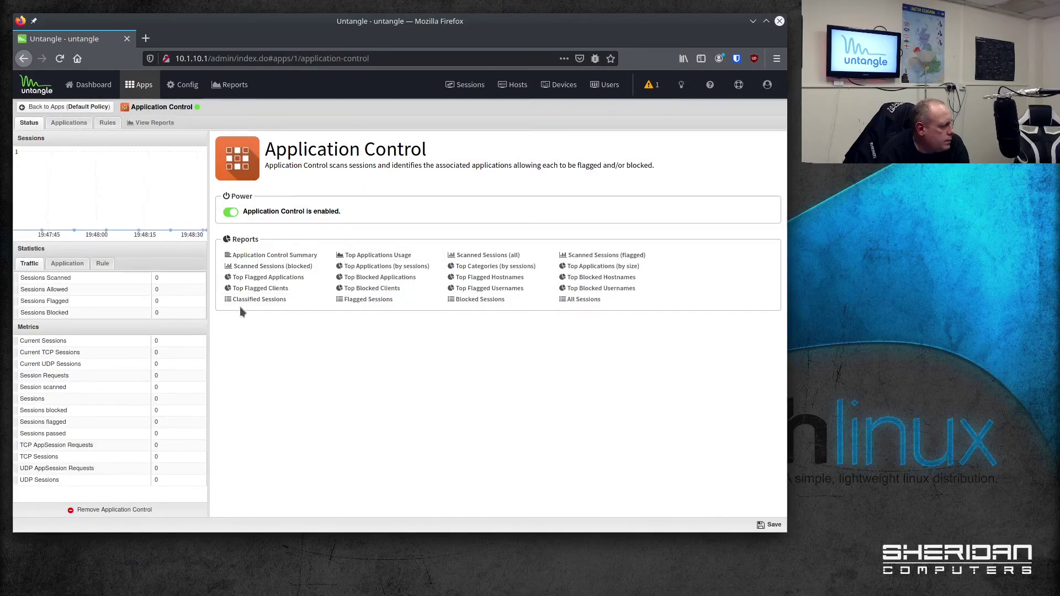
left_click(69, 122)
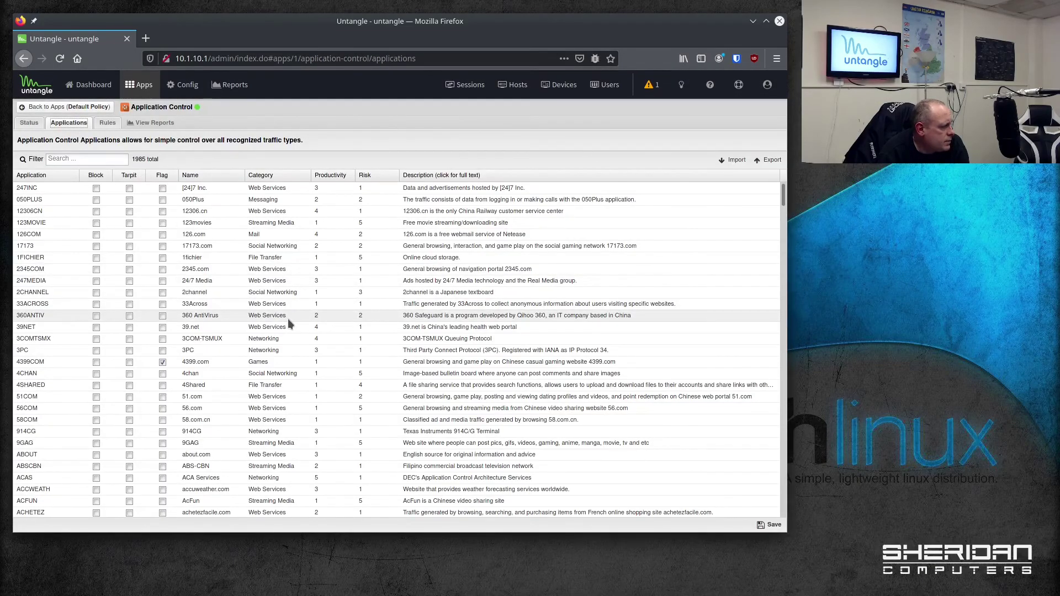
scroll(287, 319, "down", 2)
scroll(287, 316, "down", 10)
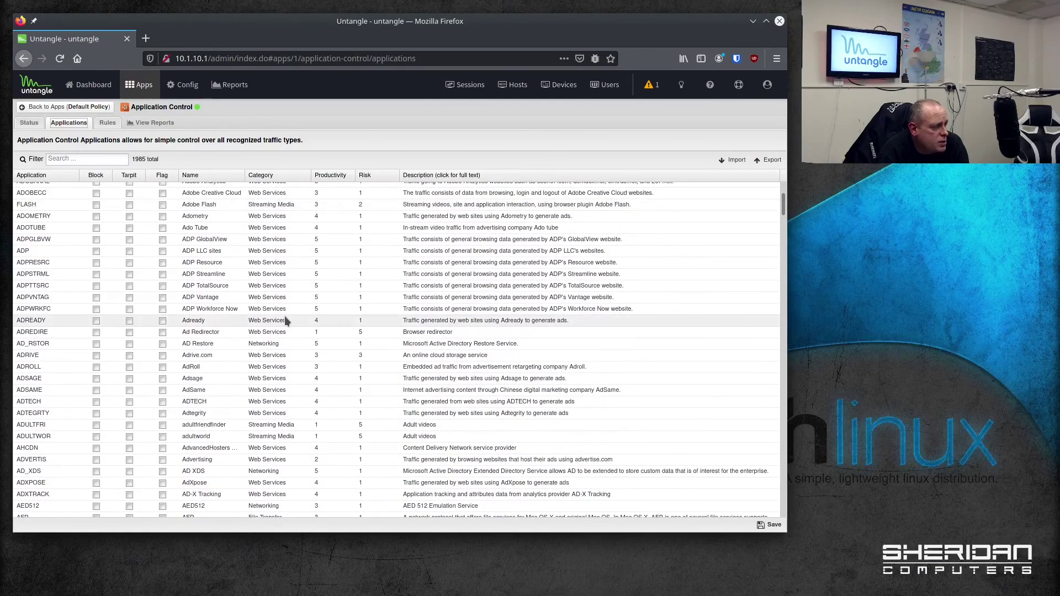
scroll(283, 317, "up", 10)
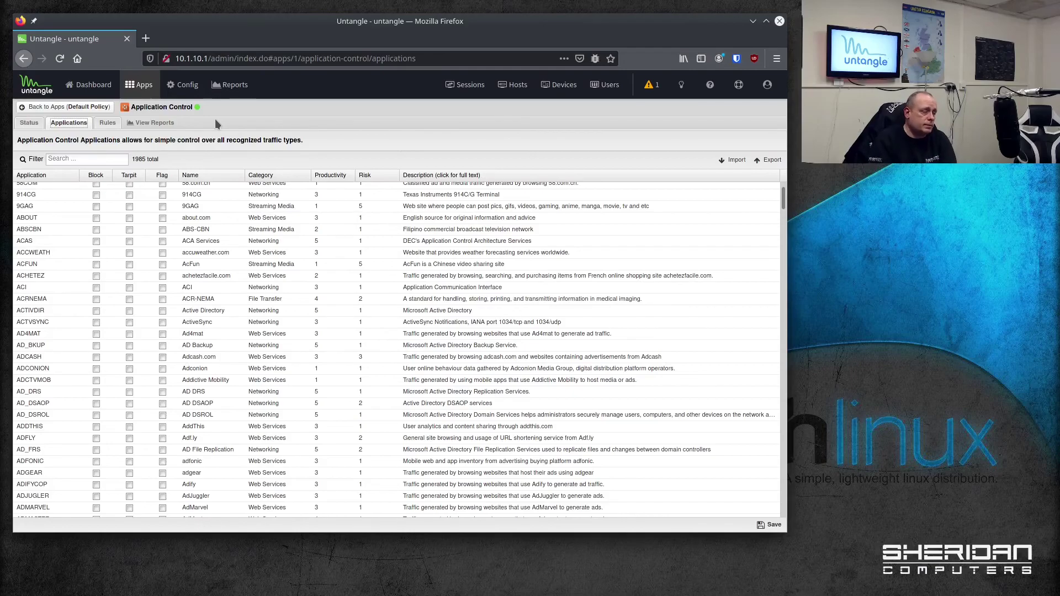
left_click(93, 85)
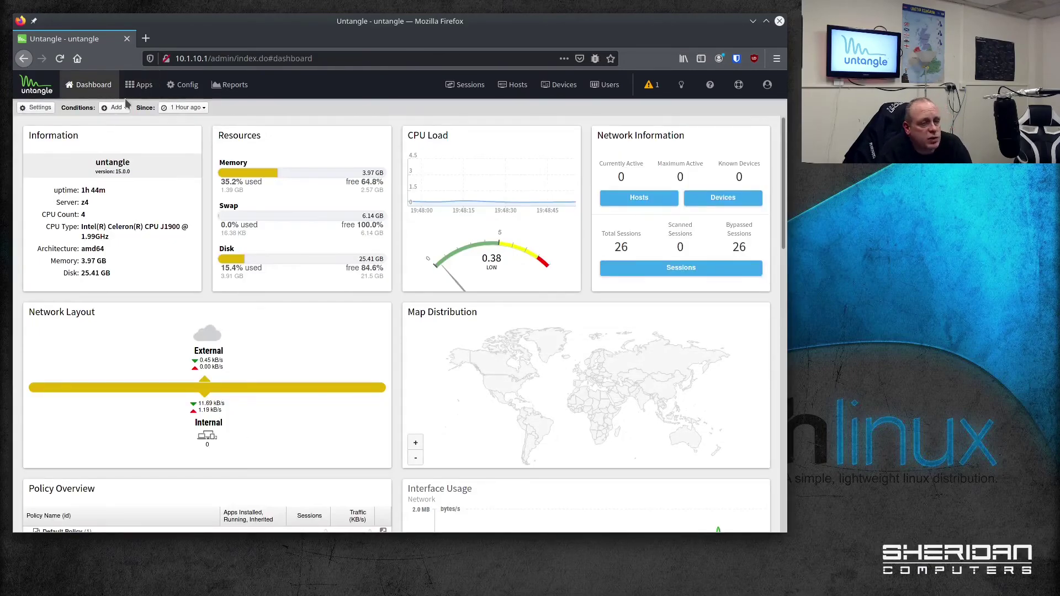